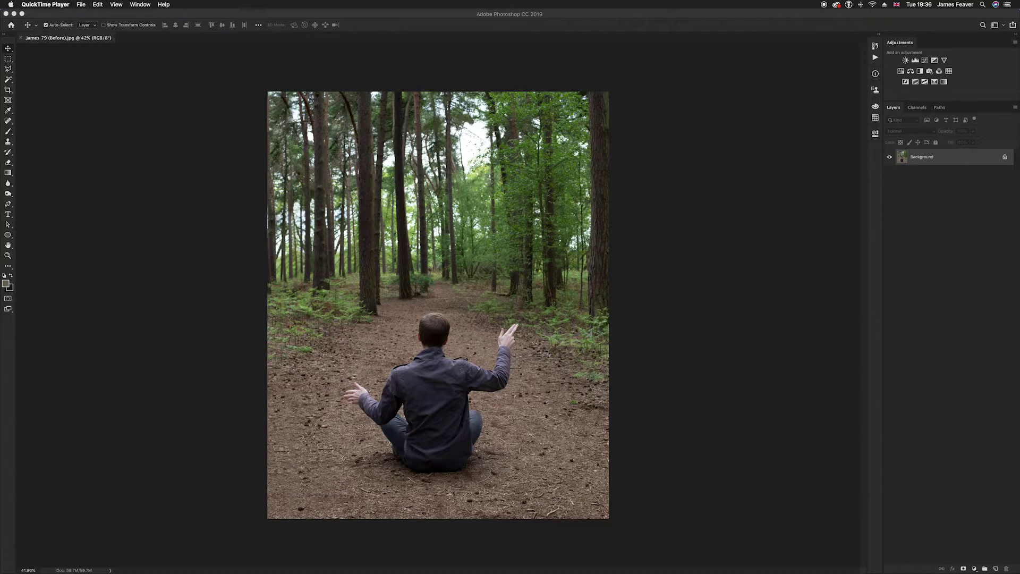
- Place the portal 1 image over the forest photo and set its blend mode to Screen
left_click_drag(0, 256, 442, 282)
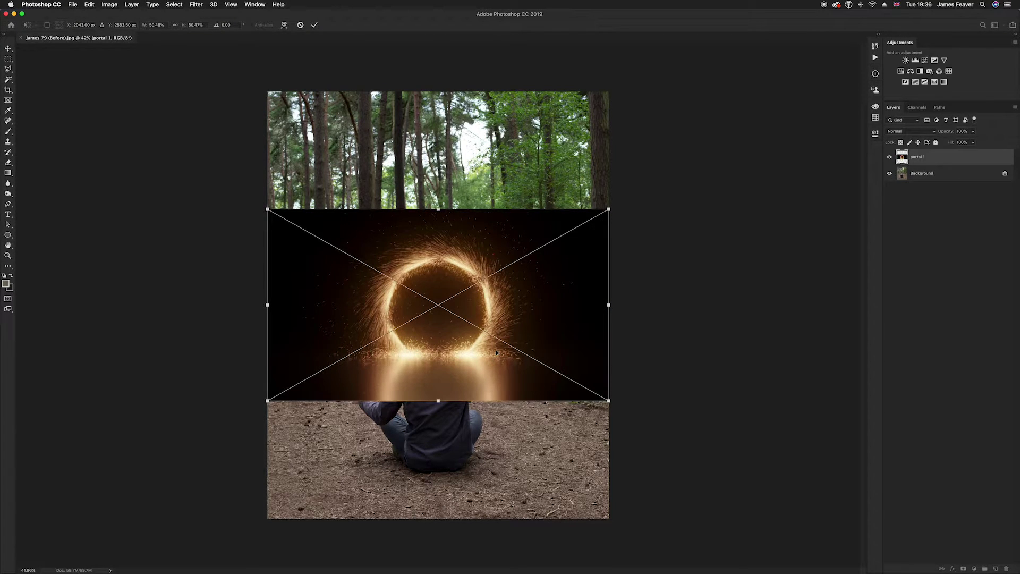
key("Return")
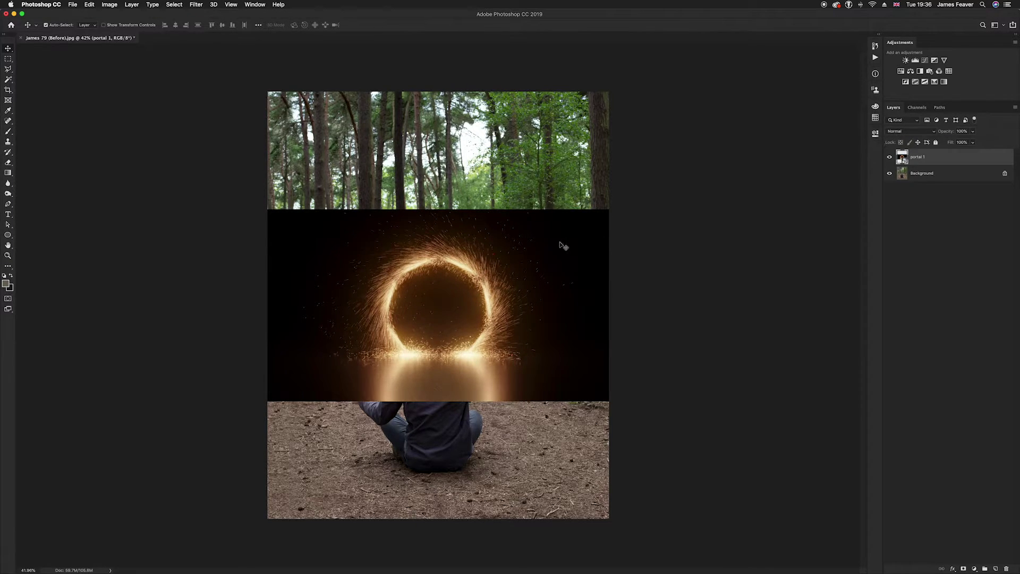
left_click(902, 133)
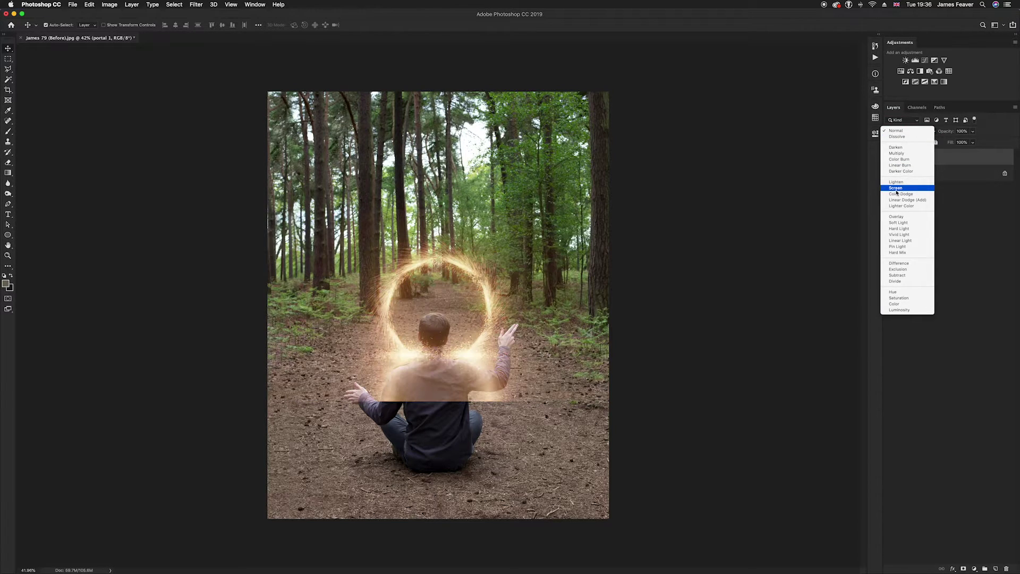
left_click(896, 189)
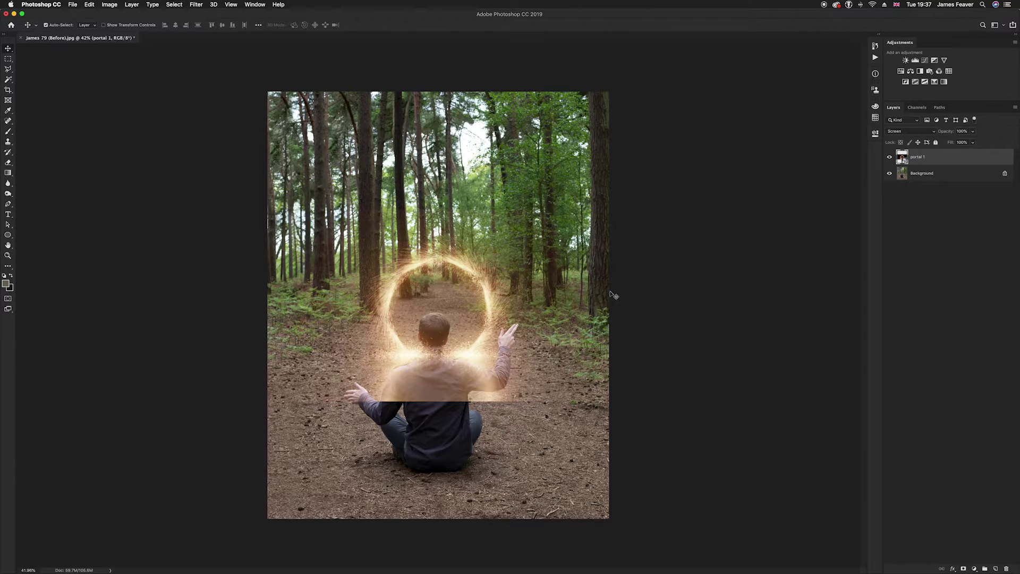
- Free-transform the portal 1 layer, moving it slightly up and scaling it to about 54% so the ring sits behind the man's head
key("super+t")
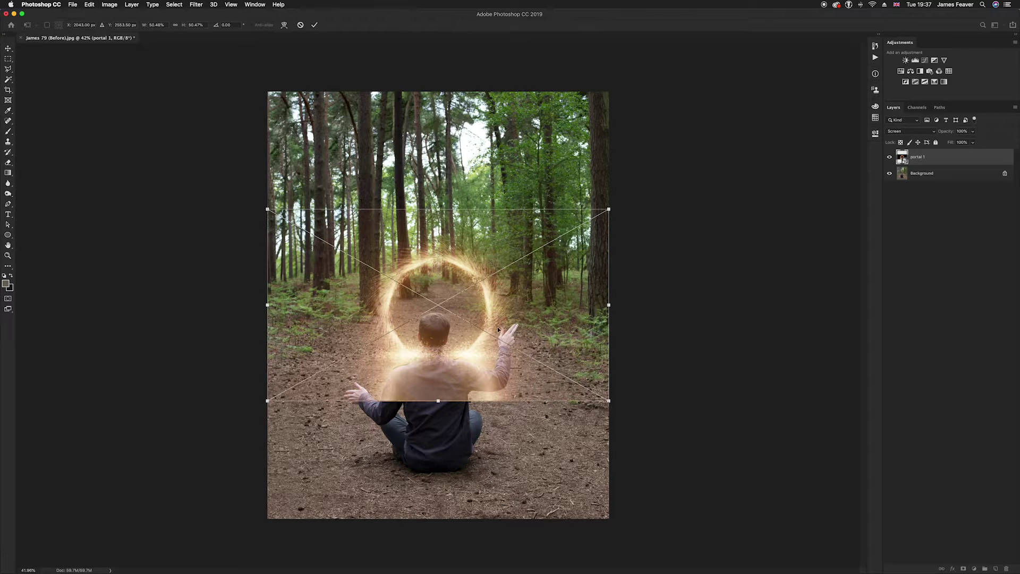
left_click_drag(497, 333, 494, 319)
left_click_drag(433, 198, 435, 185)
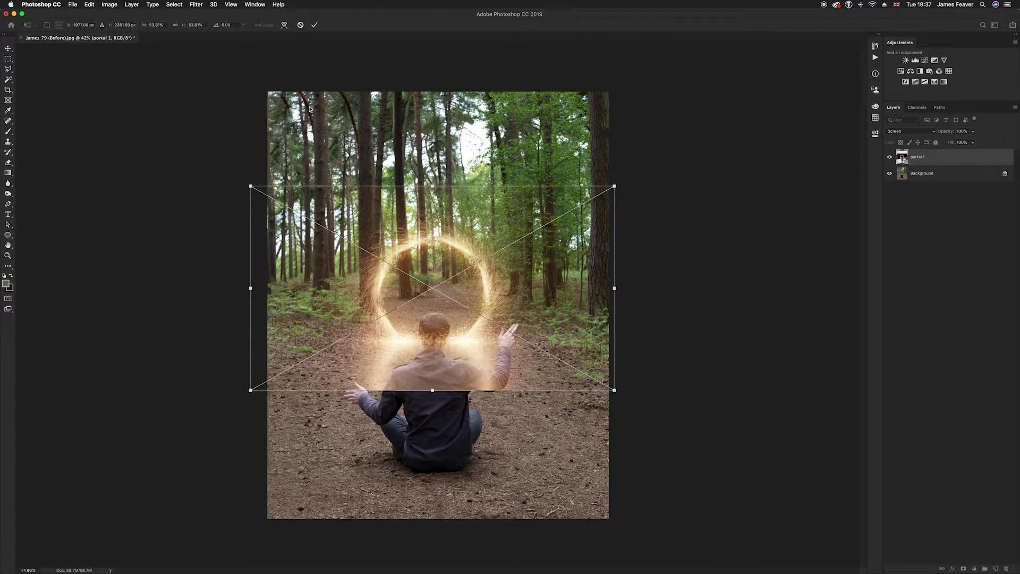
left_click(315, 26)
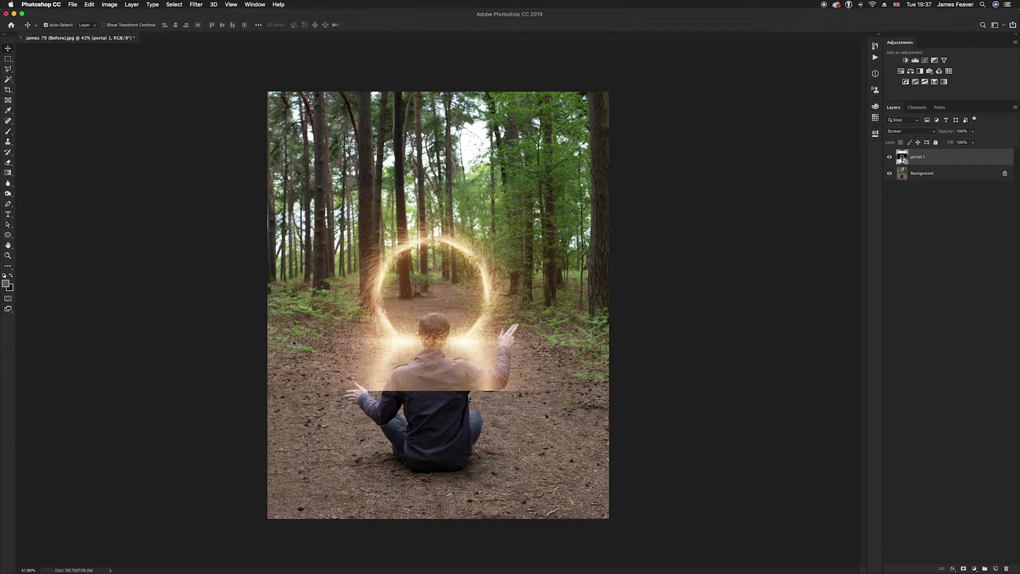
- Add a Curves adjustment clipped to the portal 1 layer and move its black point to input 45, output 0
left_click(976, 570)
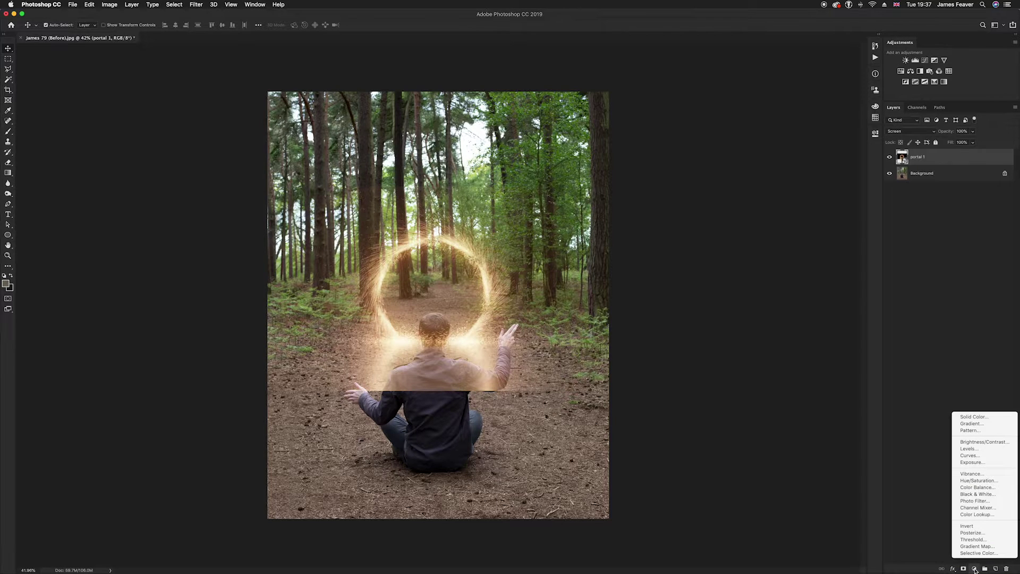
left_click(975, 570)
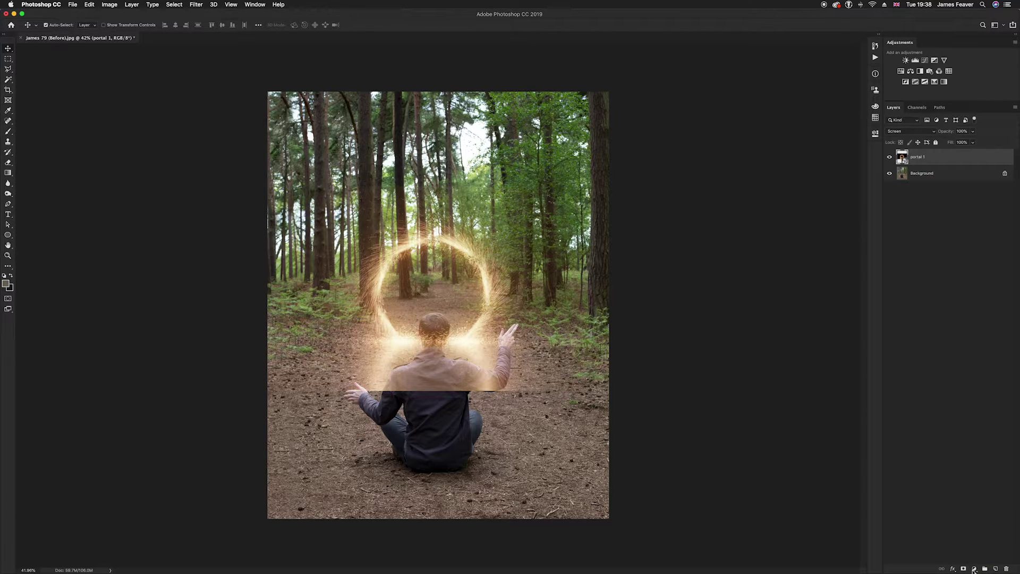
left_click(974, 570)
left_click(972, 456)
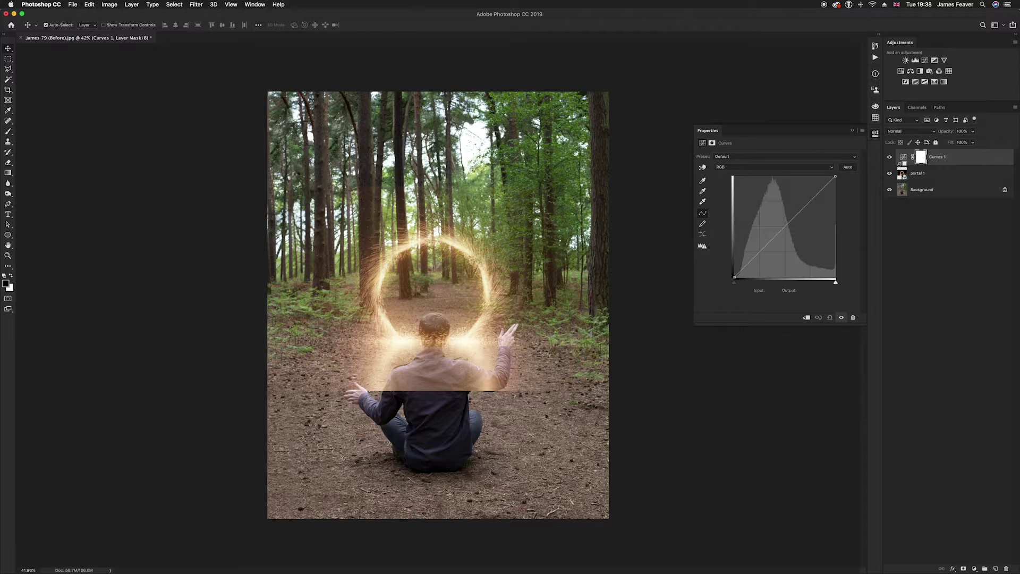
left_click(901, 164, "alt")
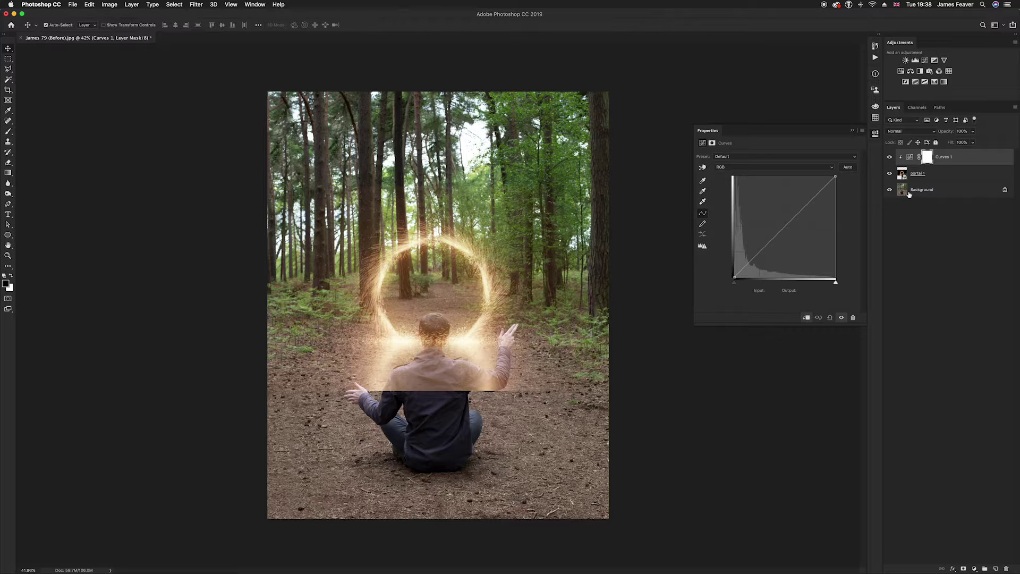
left_click(910, 157)
left_click_drag(735, 286, 753, 287)
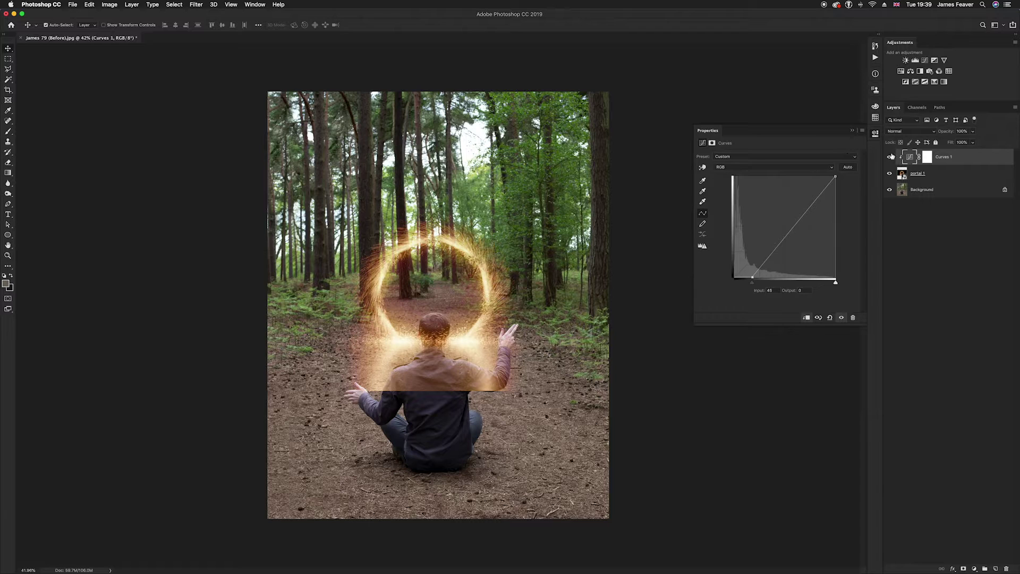
left_click(878, 136)
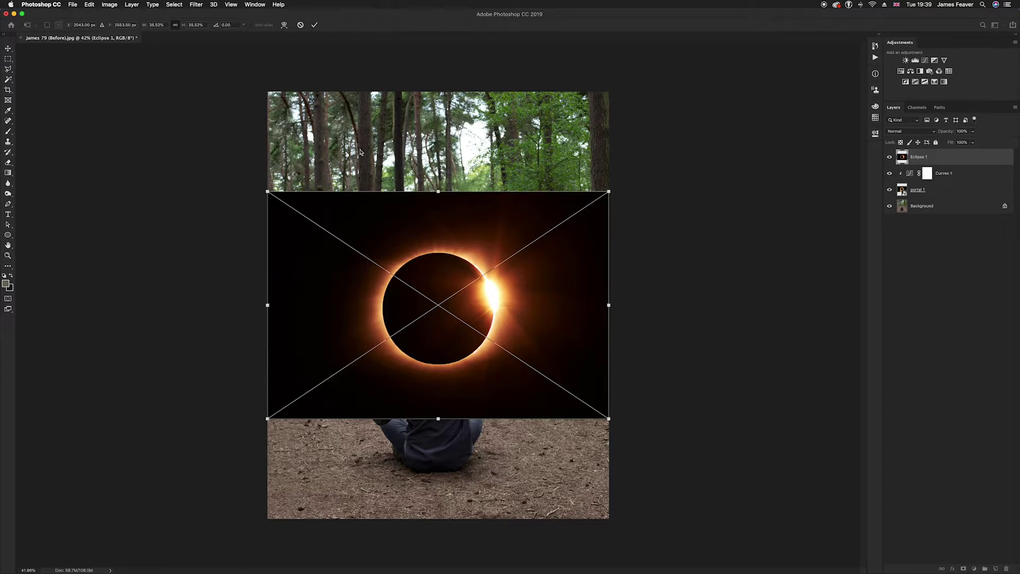
- Place the Eclipse 1 image on top of the layer stack and set its blend mode to Screen
left_click(315, 26)
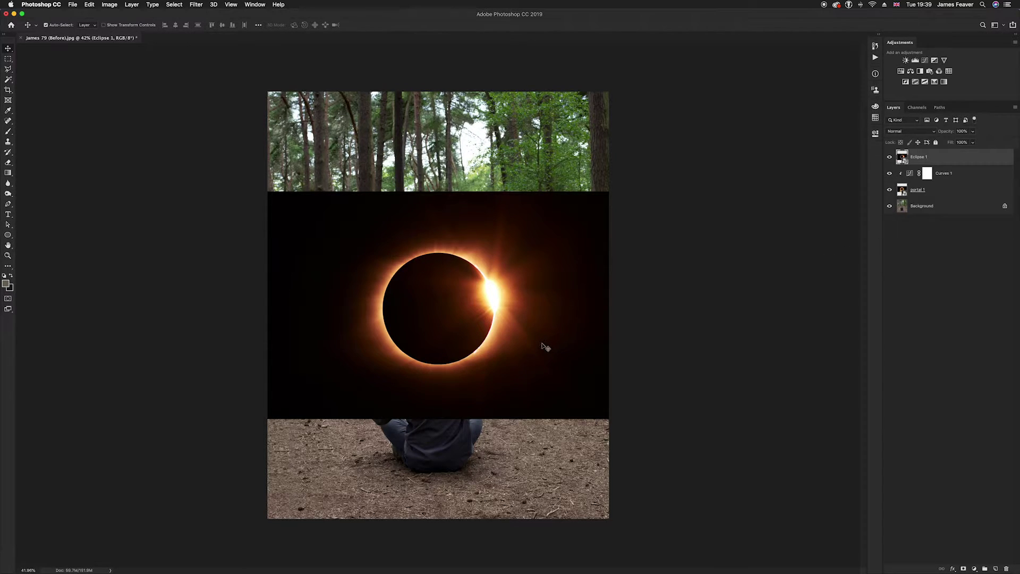
left_click(897, 133)
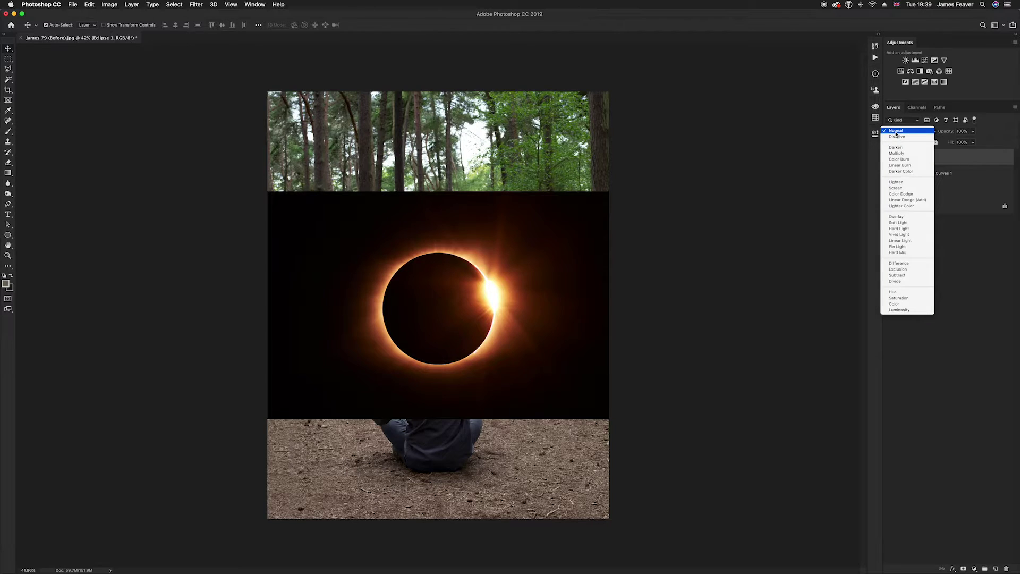
left_click(896, 189)
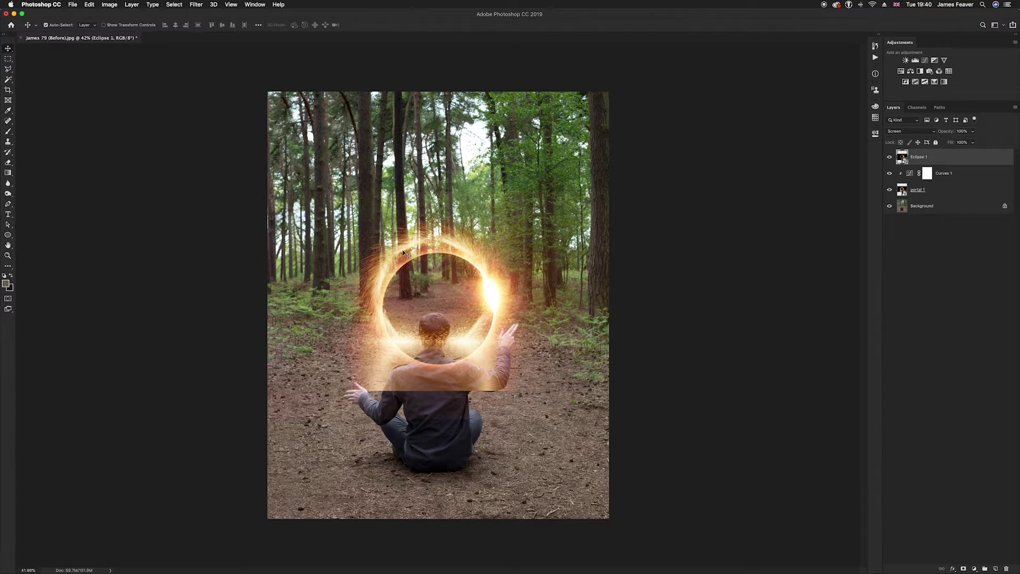
- Free-transform the Eclipse 1 layer, moving it and scaling it to about 34% so its circle lines up with the portal ring
left_click(89, 5)
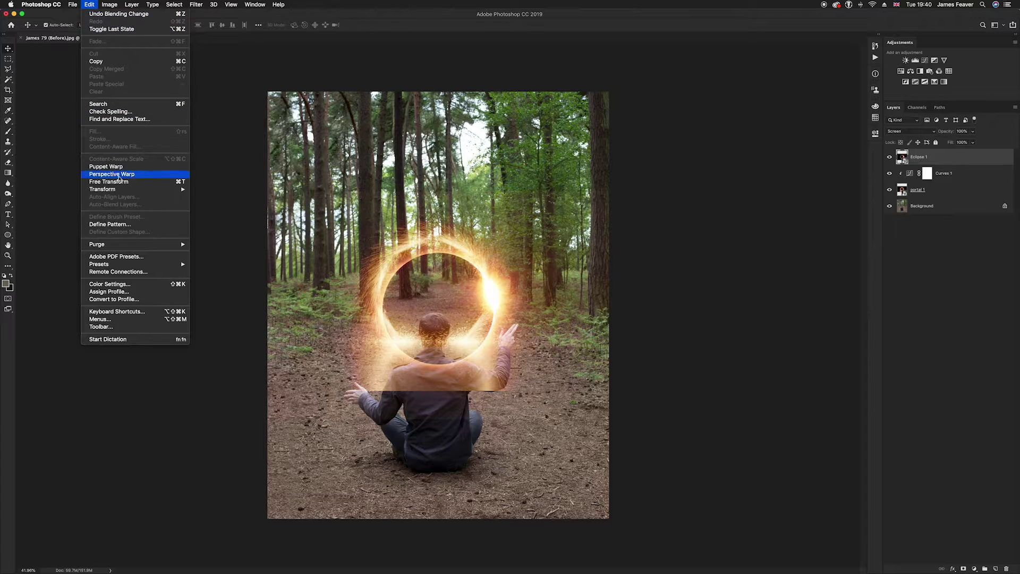
mouse_move(120, 190)
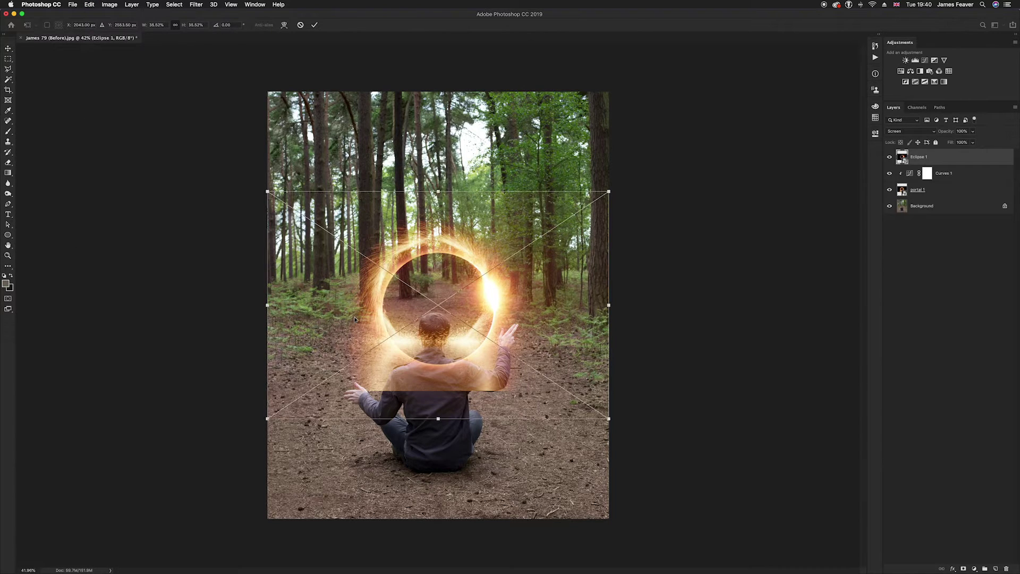
left_click(177, 182)
left_click_drag(484, 319, 478, 308)
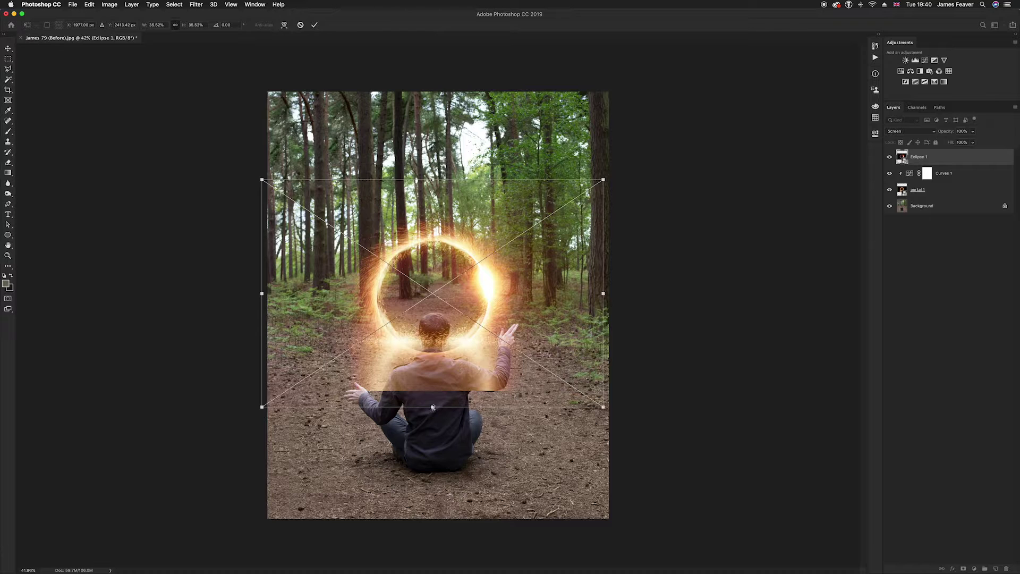
left_click_drag(433, 407, 434, 397)
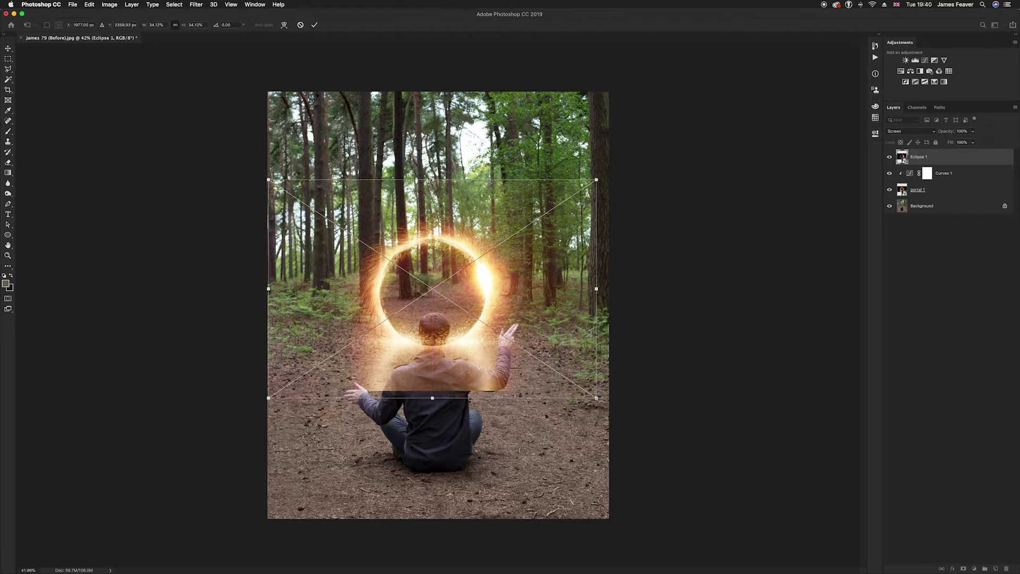
left_click_drag(432, 180, 434, 186)
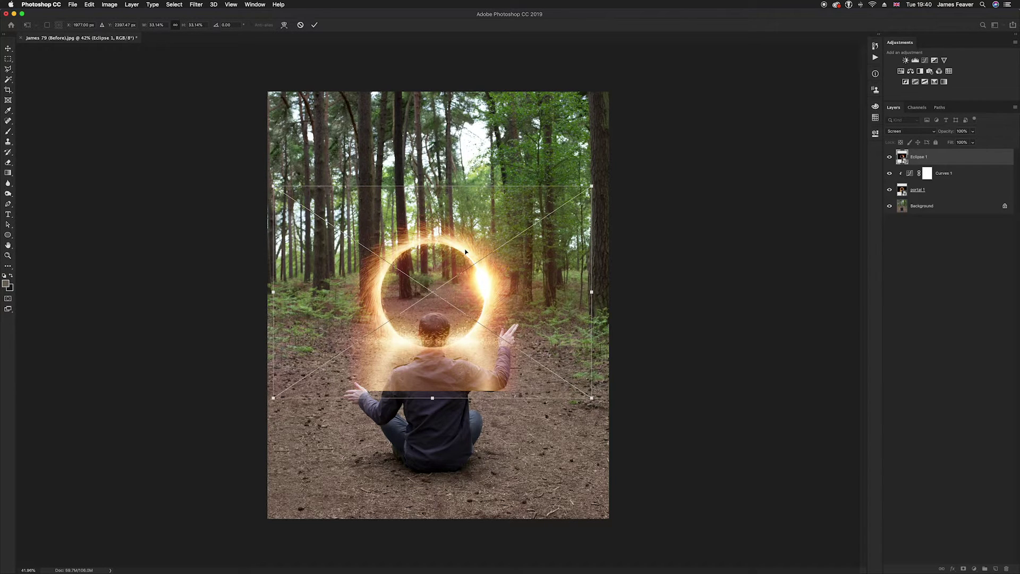
scroll(466, 251, "up", 3)
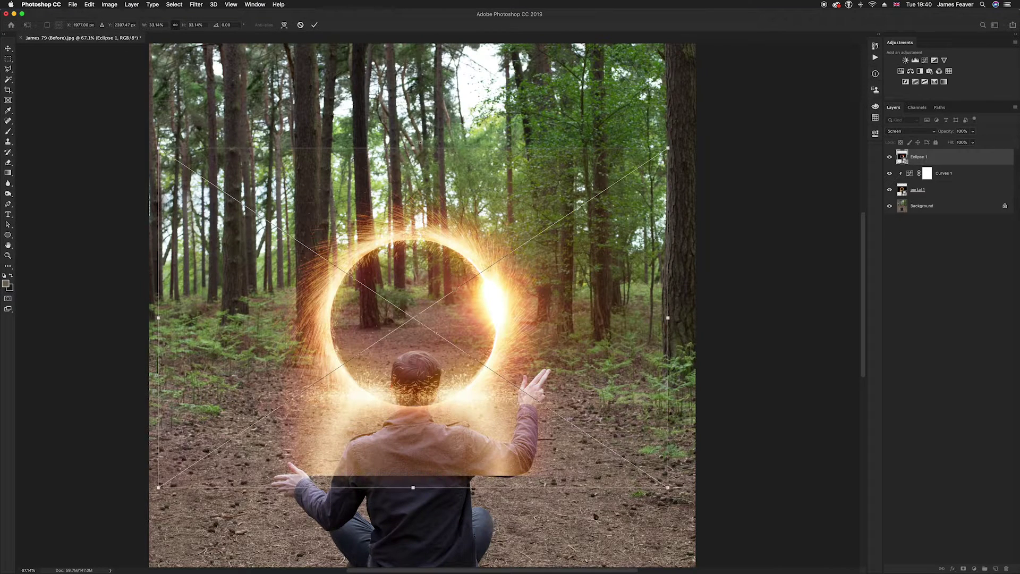
left_click_drag(414, 144, 414, 140)
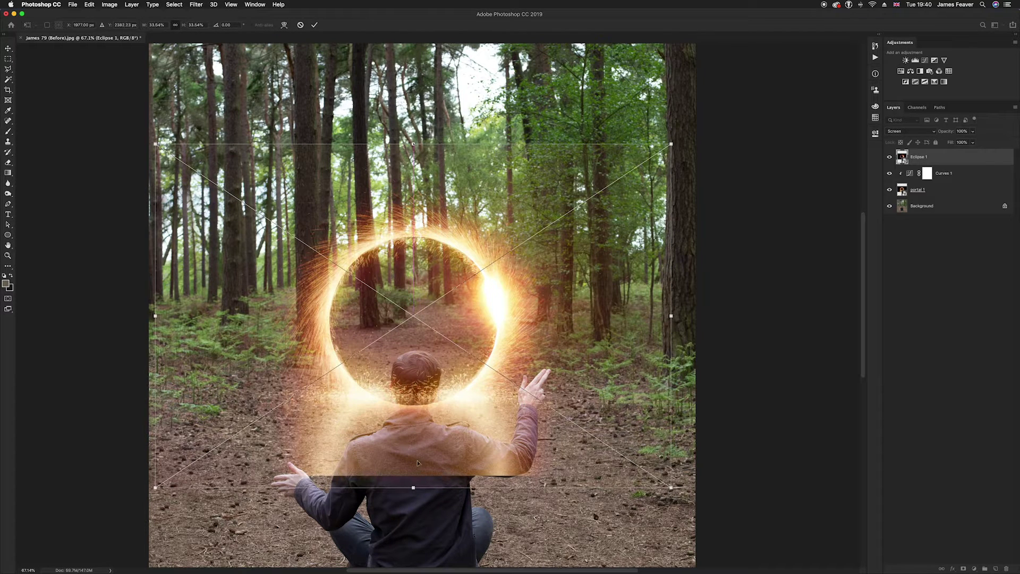
left_click_drag(413, 488, 413, 489)
left_click(315, 25)
scroll(418, 375, "down", 3)
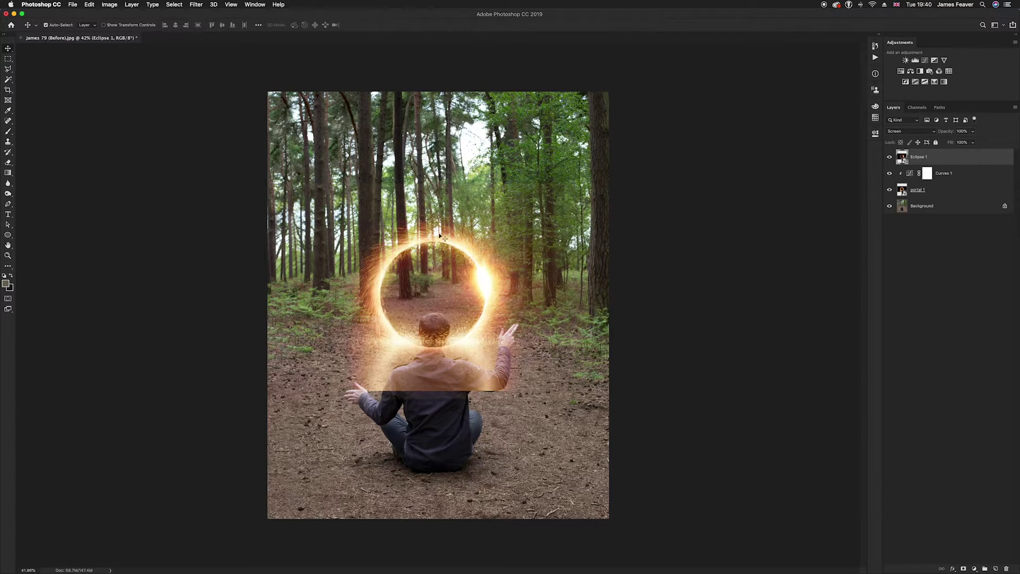
- Add a layer mask to portal 1 and fade its hard lower edge across the man's back with an upward black-to-white linear gradient
scroll(453, 384, "up", 3)
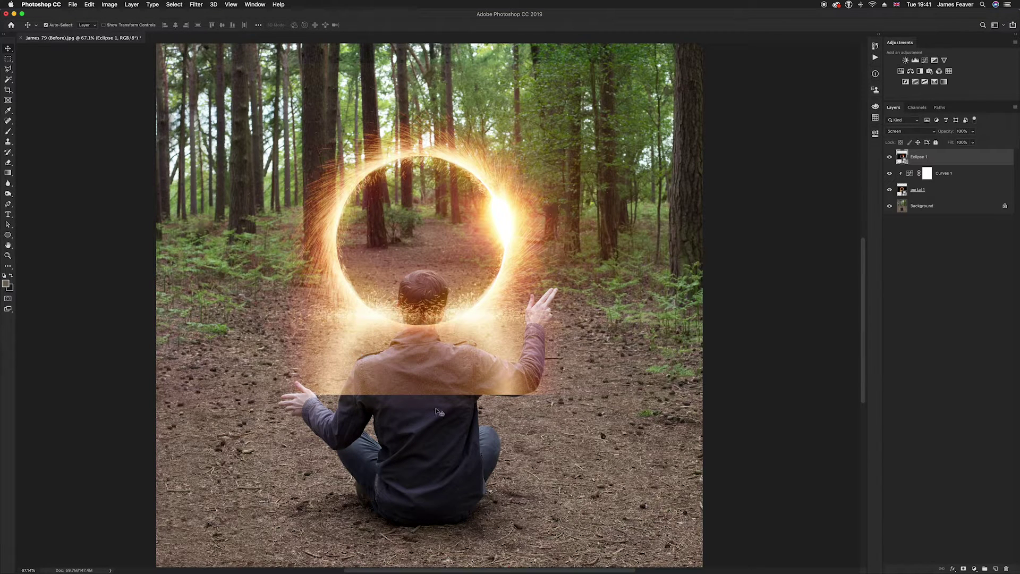
left_click(902, 193)
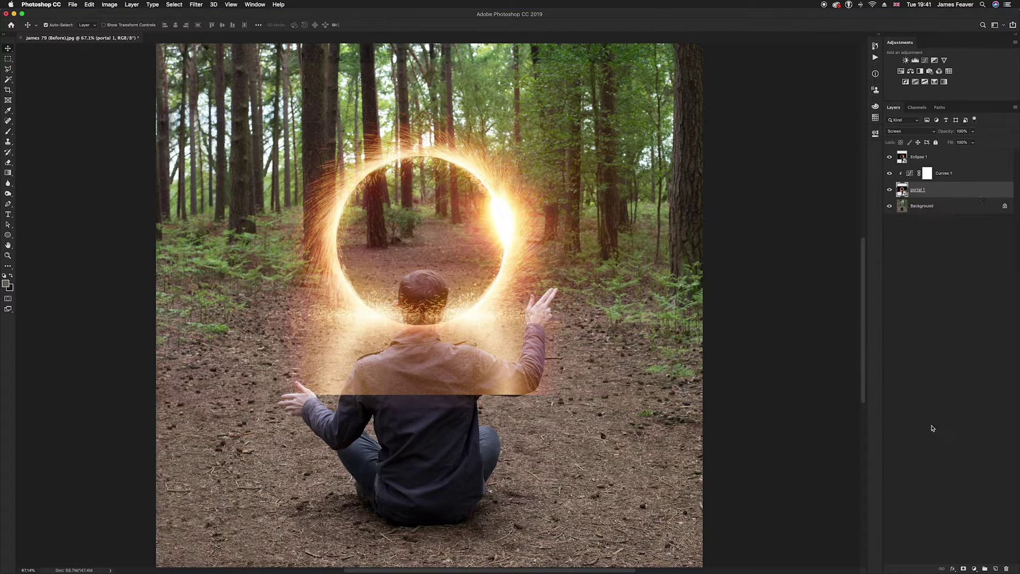
left_click(964, 569)
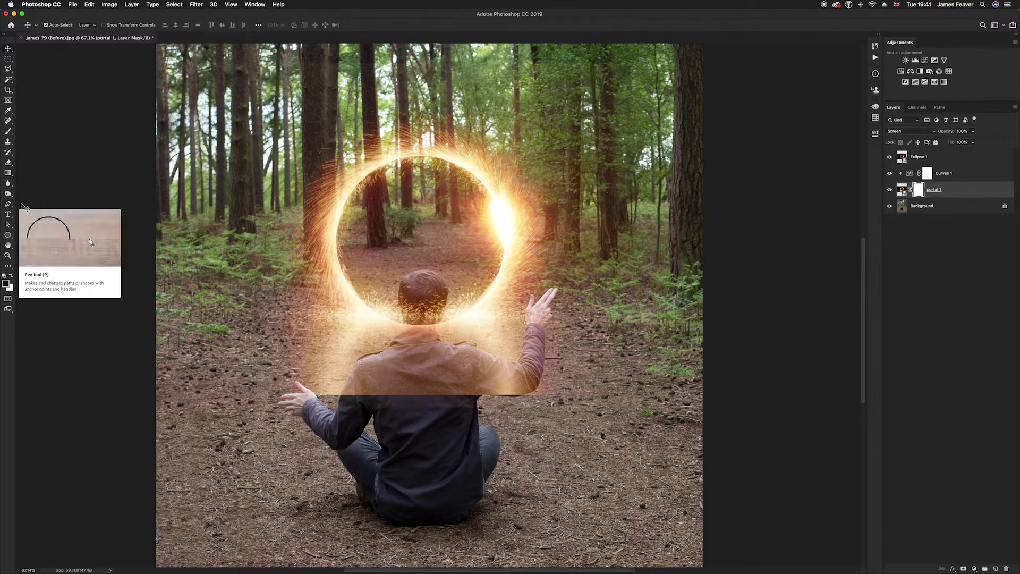
left_click(8, 174)
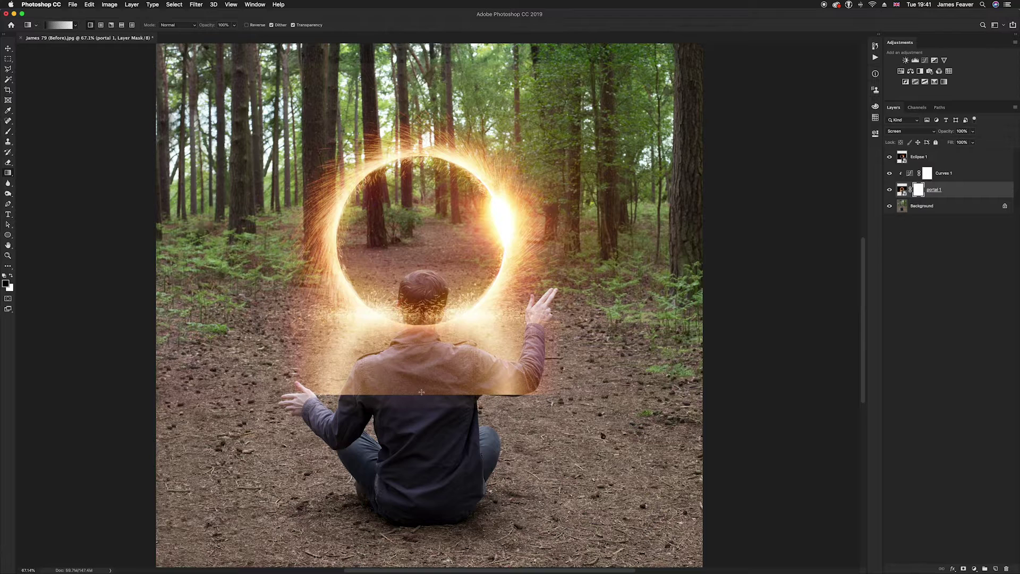
left_click_drag(422, 393, 435, 340)
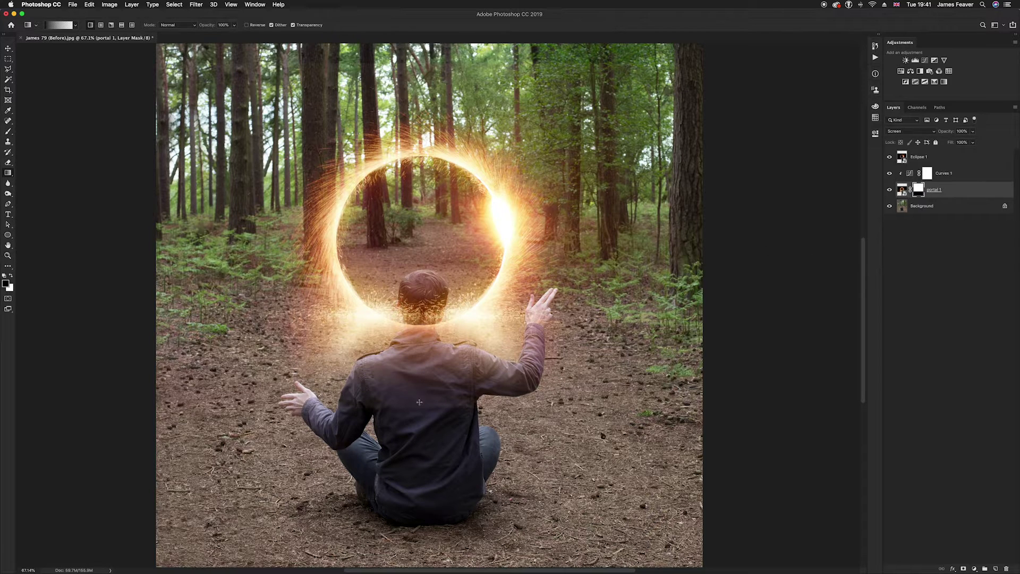
left_click_drag(417, 406, 418, 348)
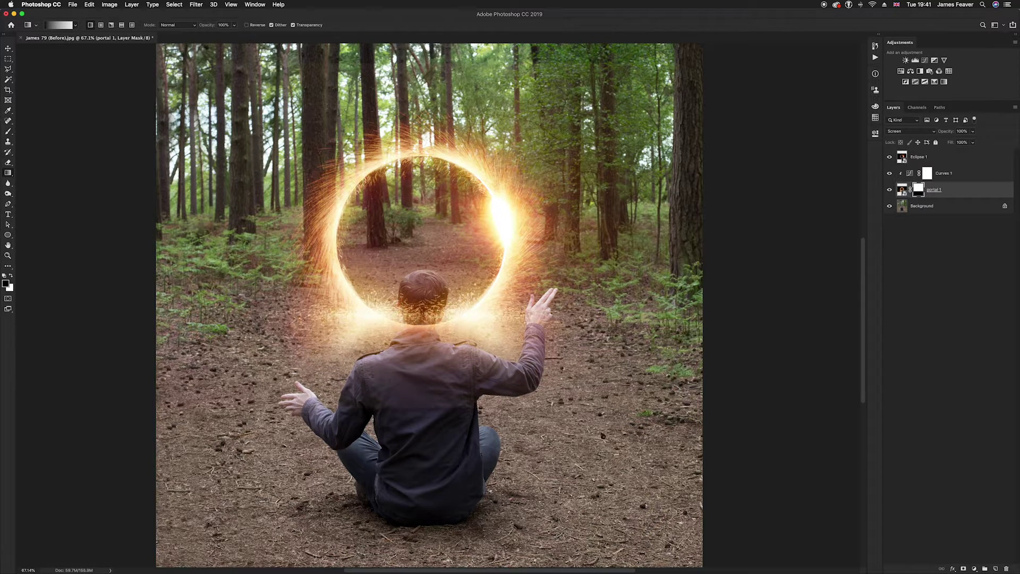
left_click_drag(423, 407, 424, 339)
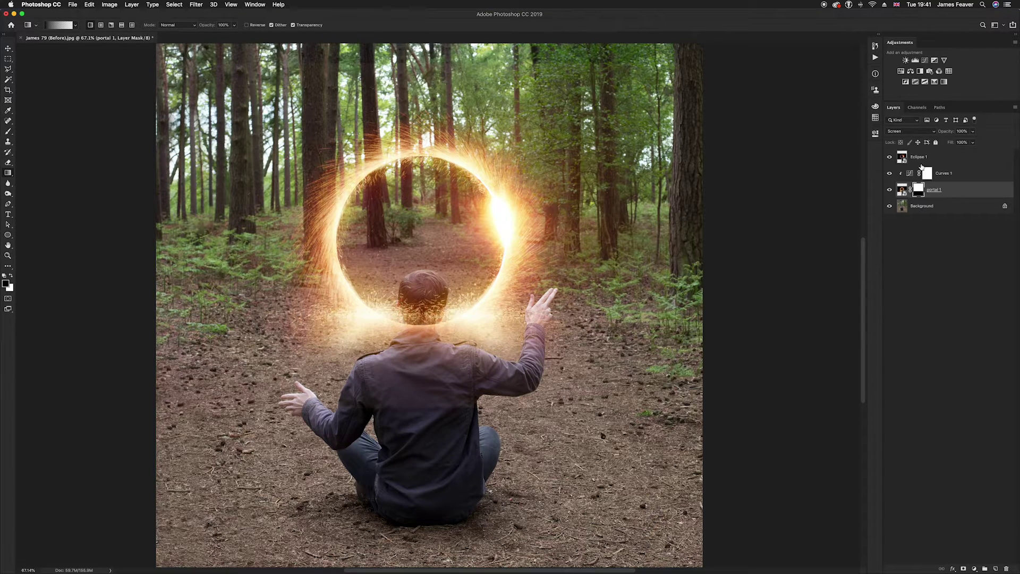
- Add a layer mask to Eclipse 1 and fade its lower part with an upward black-to-white gradient from the man's mid-back to his shoulders
left_click(903, 159)
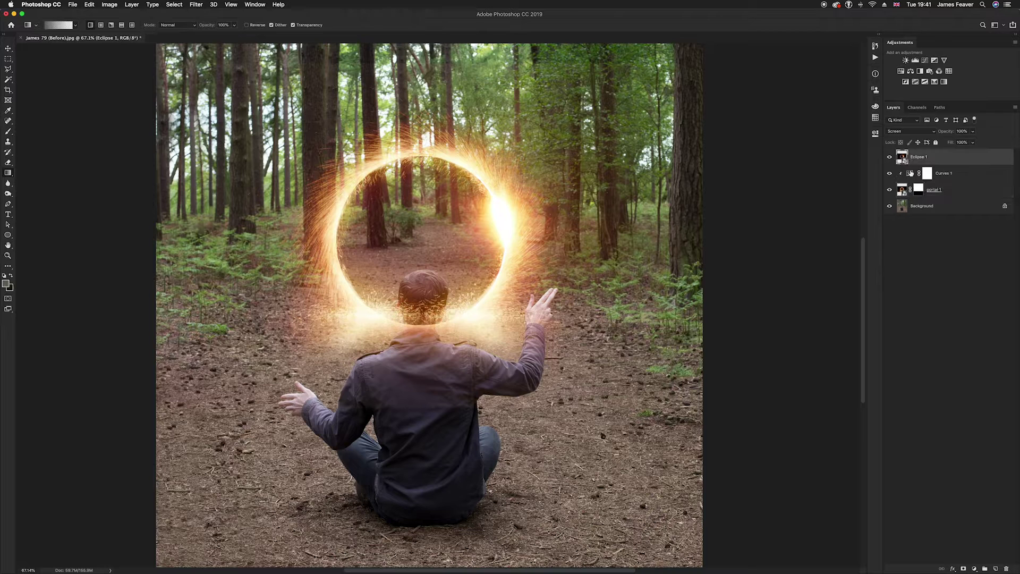
left_click(964, 568)
left_click_drag(424, 409, 425, 336)
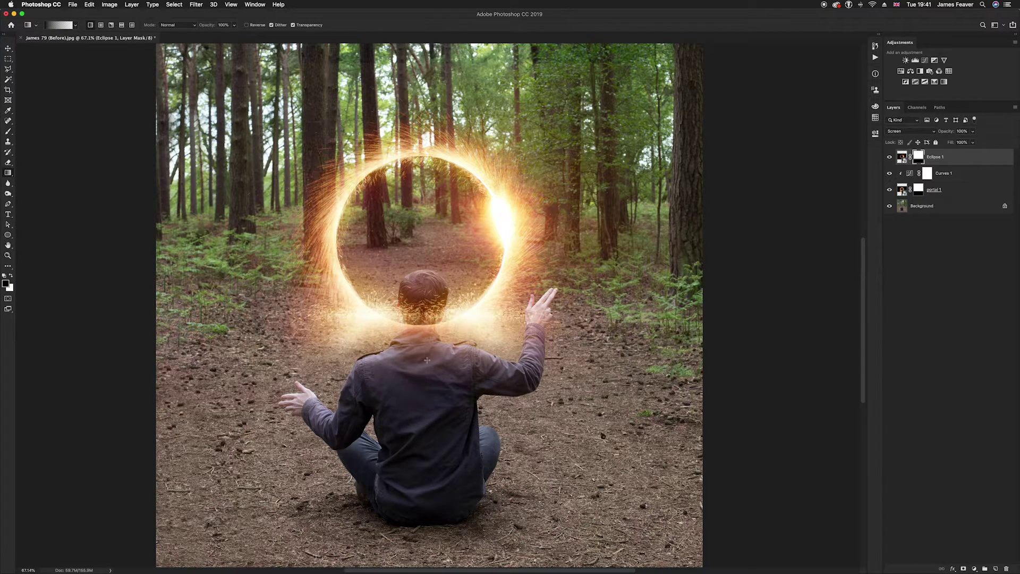
mouse_move(424, 408)
left_mouse_down()
mouse_move(424, 336)
mouse_move(424, 411)
left_mouse_up()
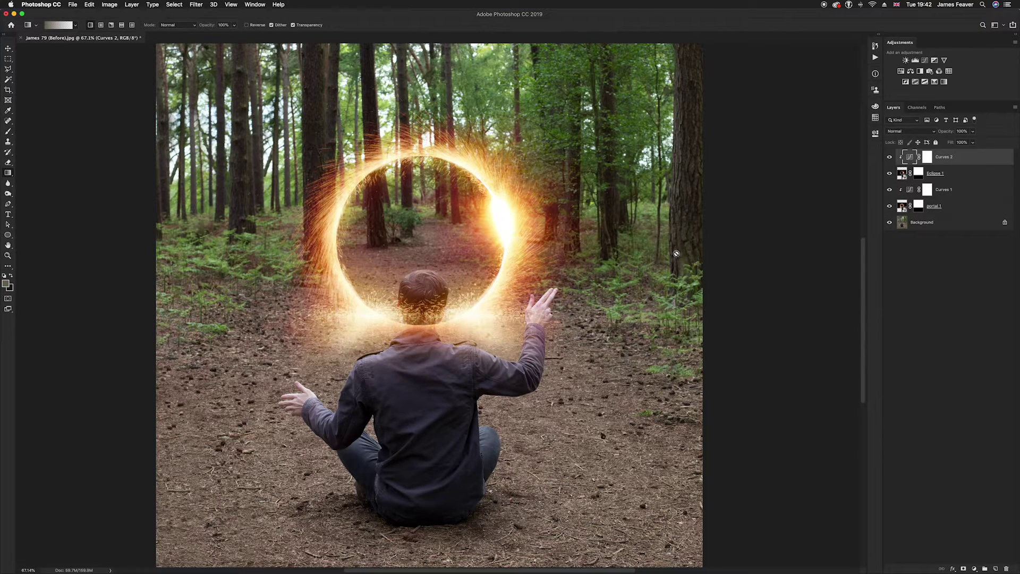
key("super+0")
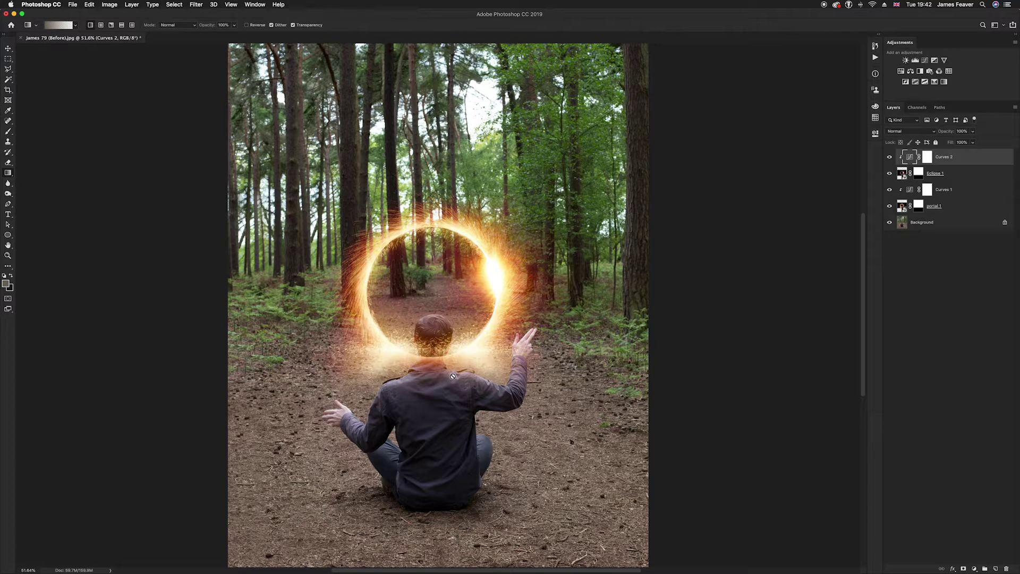
- Start a Pen tool path at the raised hand's knuckle and trace it up the outer finger and around its fingertip
left_click(9, 49)
scroll(456, 344, "up", 5)
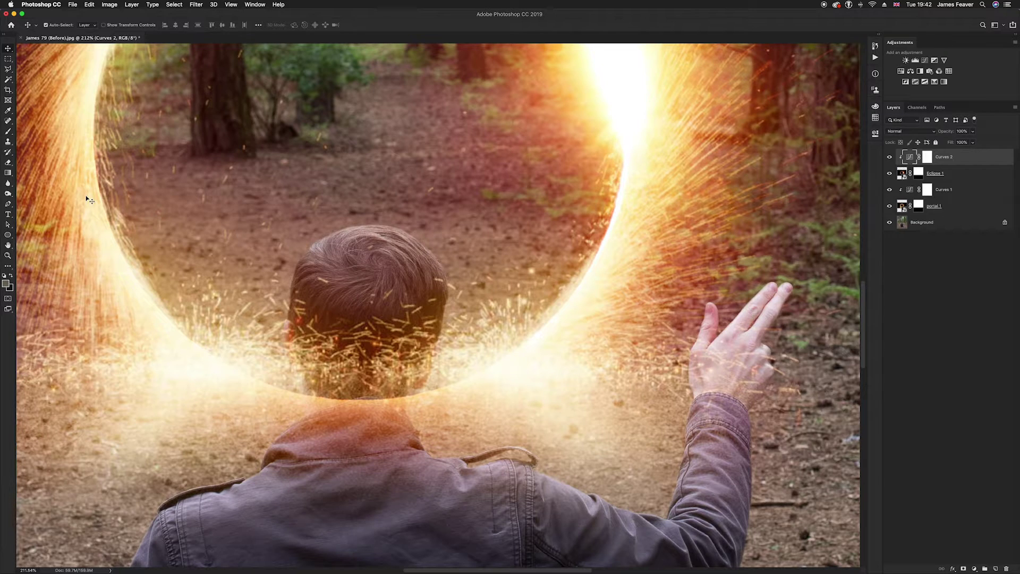
left_click(7, 205)
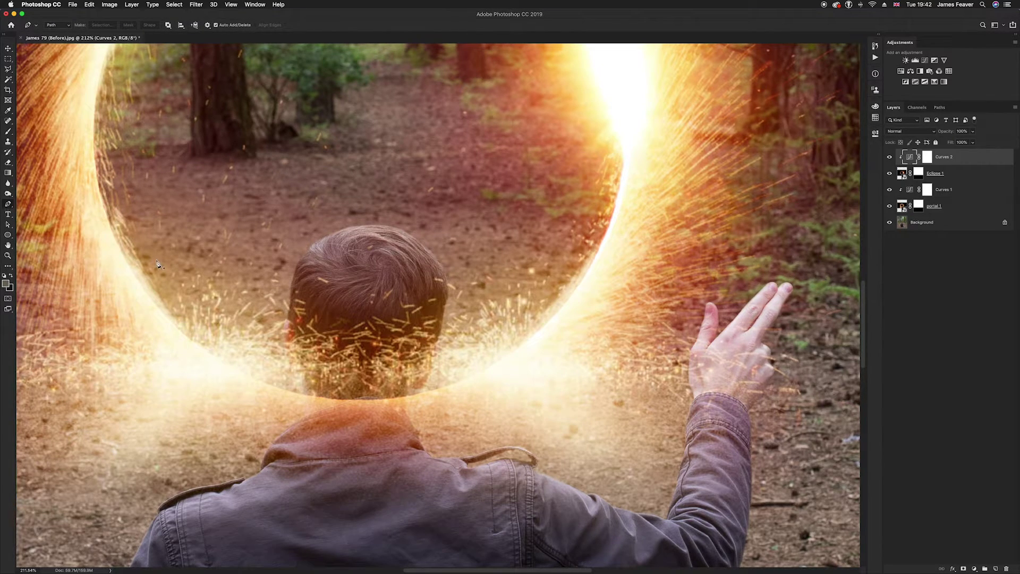
scroll(742, 363, "up", 5)
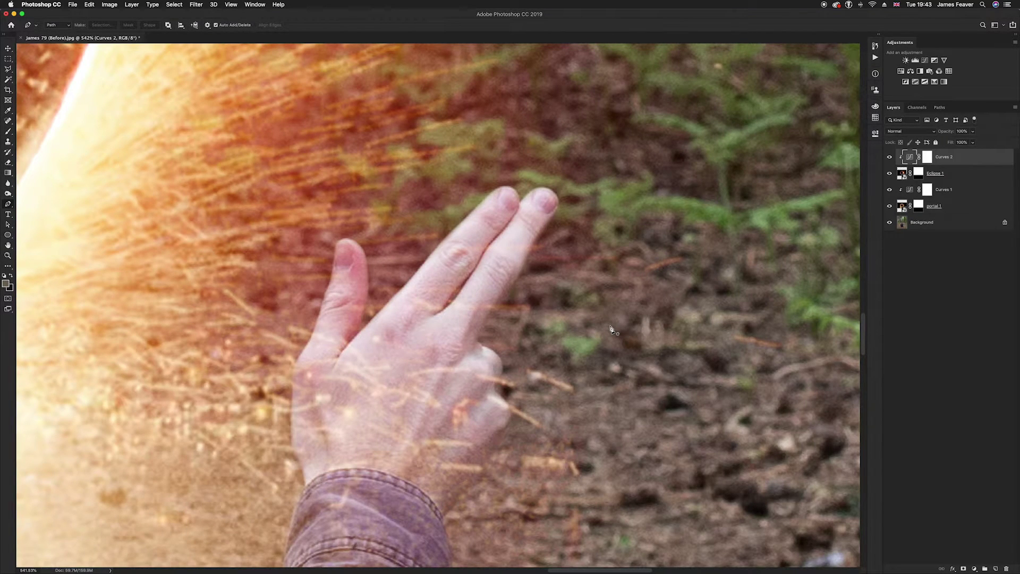
scroll(643, 281, "down", 2)
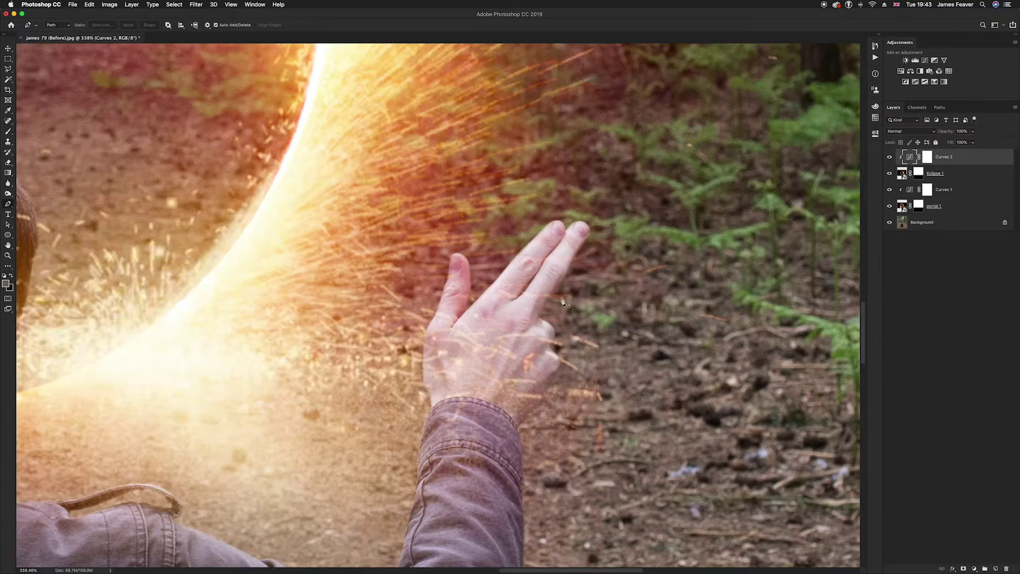
scroll(562, 300, "up", 5)
left_click(518, 340)
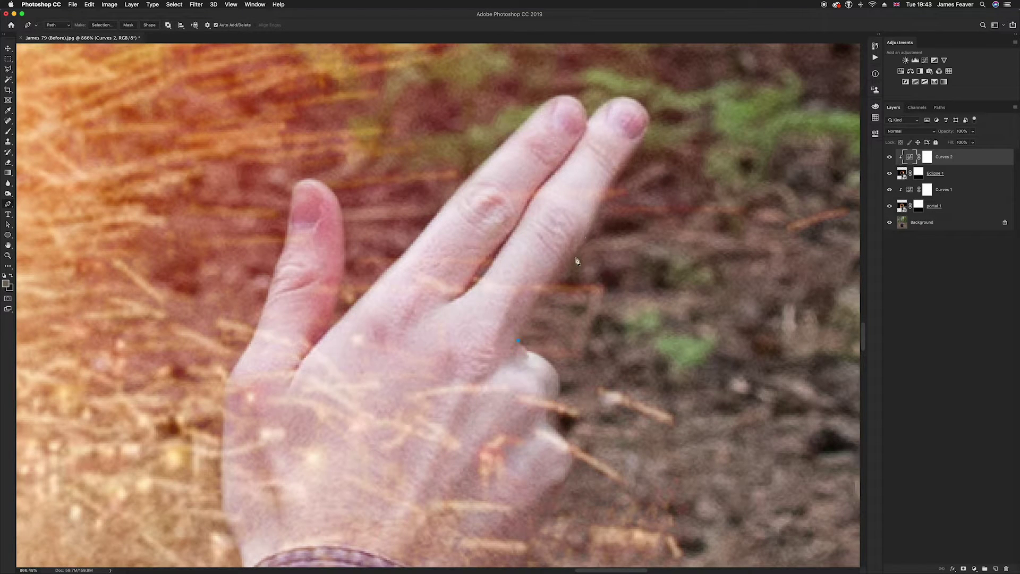
left_click_drag(577, 258, 593, 235)
left_click_drag(622, 174, 635, 157)
left_click_drag(641, 149, 485, 233)
- Continue the path around both hands, the arms, shoulders and head, and close it outside the canvas around the lower image
scroll(563, 276, "up", 2)
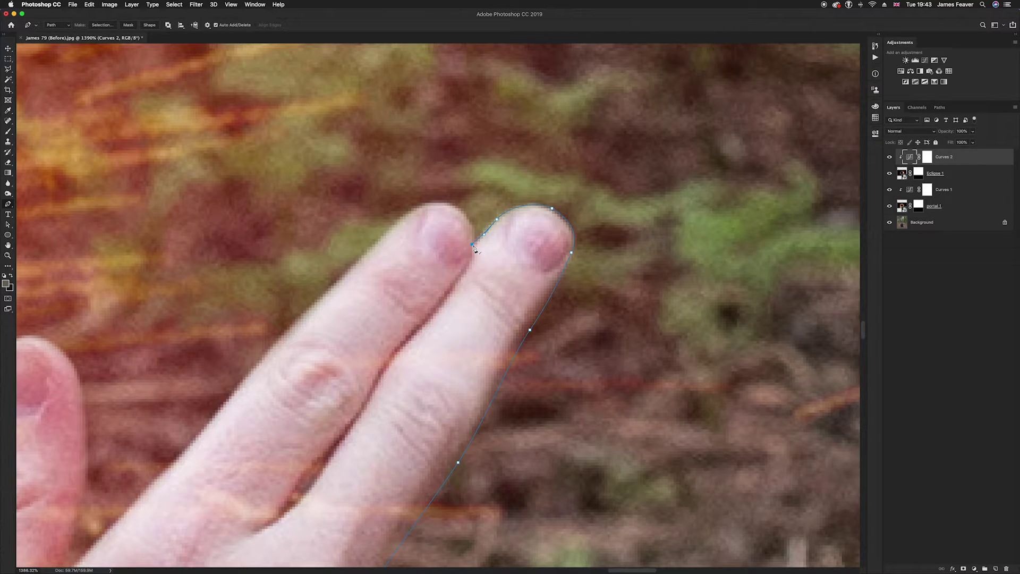
left_click_drag(452, 205, 430, 199)
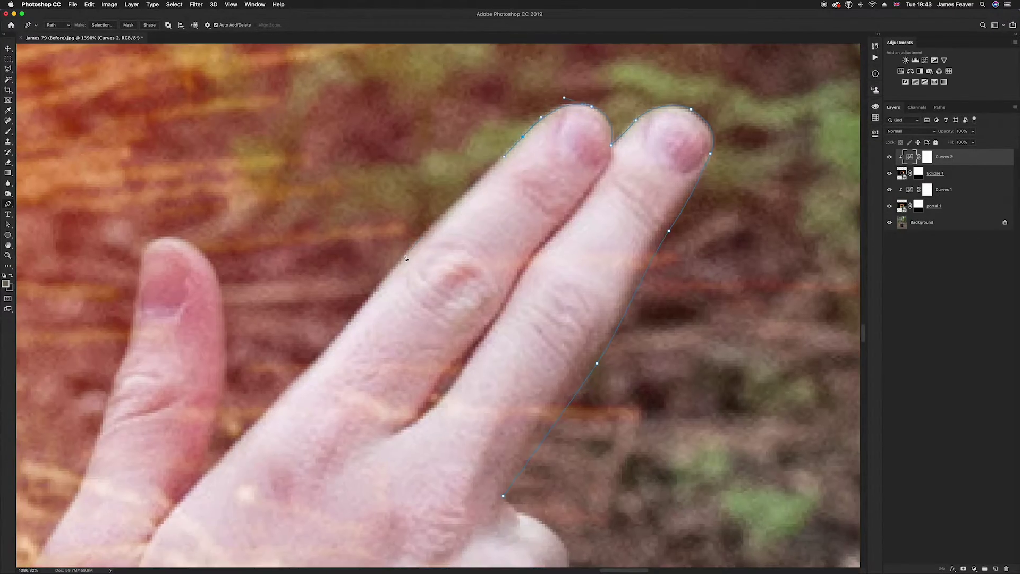
left_click_drag(320, 370, 318, 387)
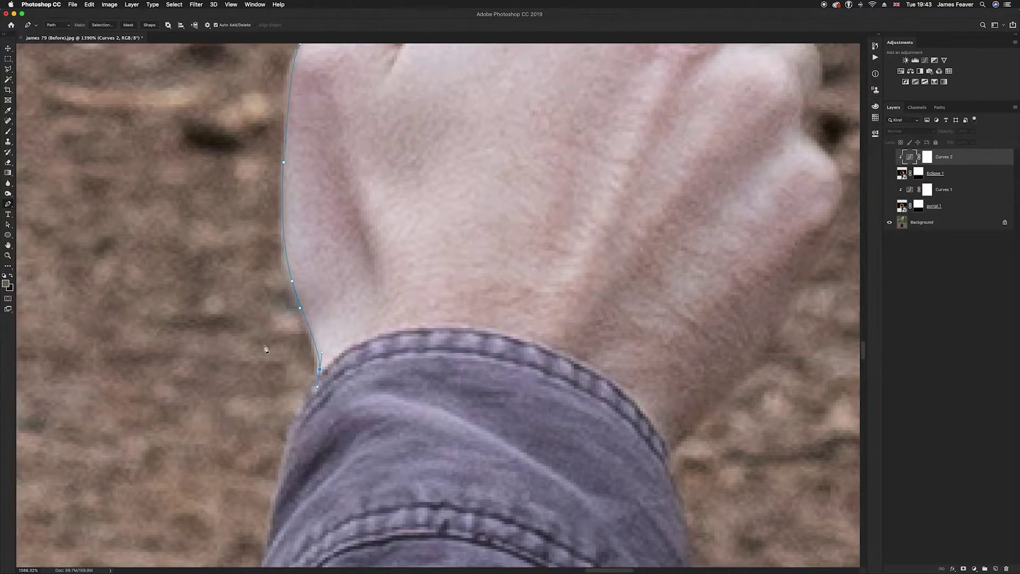
scroll(273, 426, "down", 2)
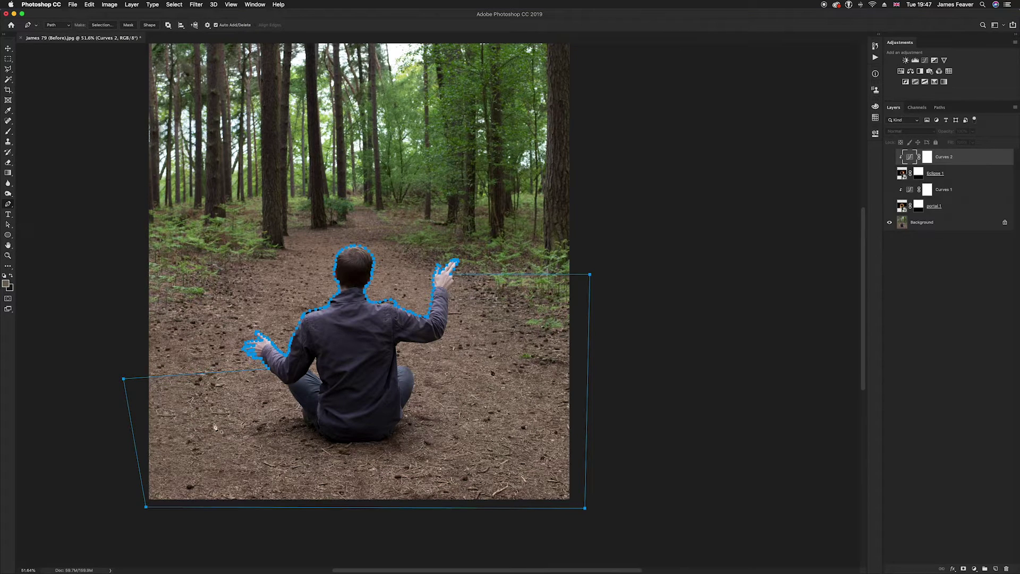
left_click_drag(306, 379, 338, 362)
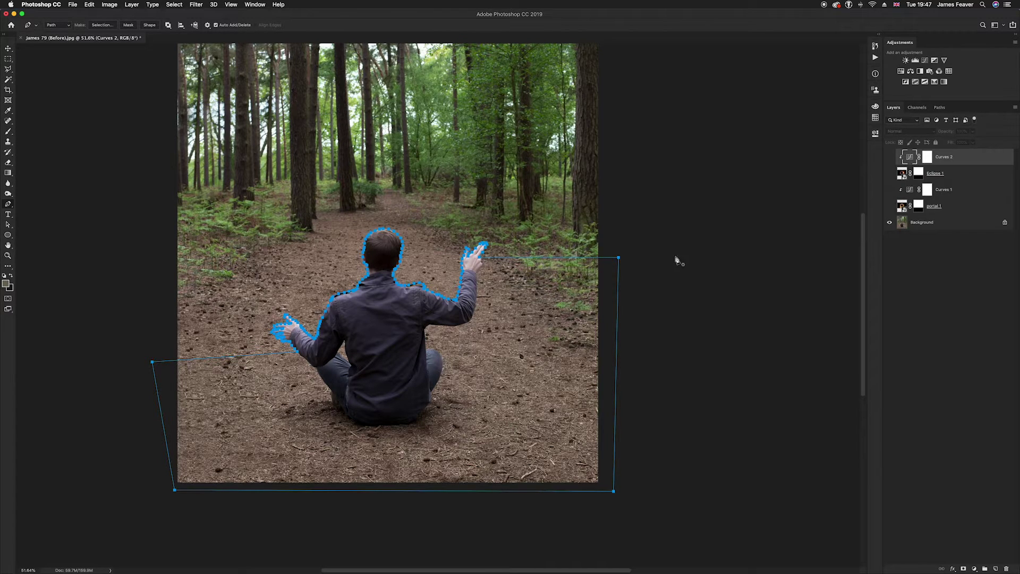
- Save the work path as Path 5 and load it as a selection
left_click(940, 108)
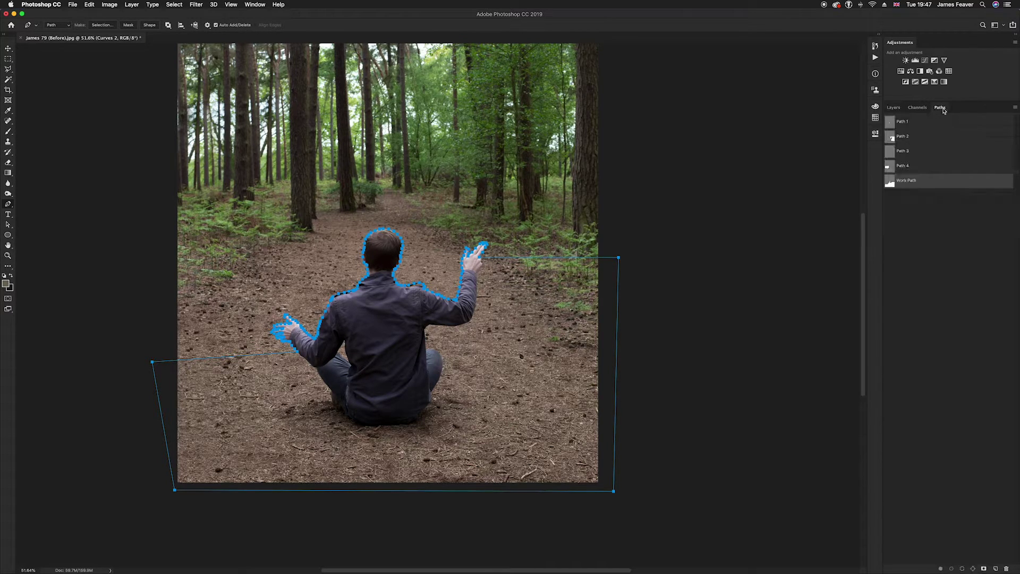
double_click(891, 184)
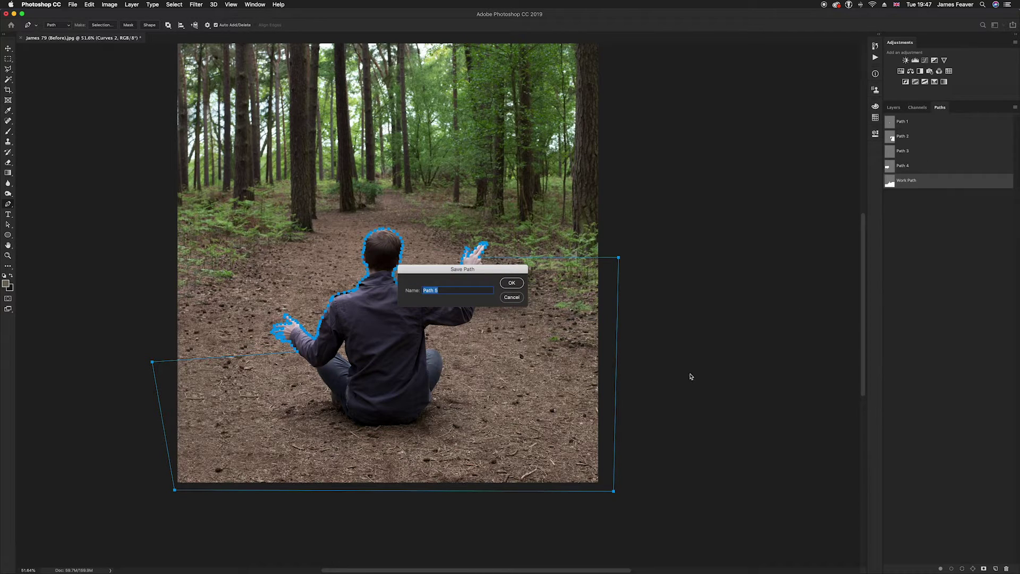
left_click(512, 283)
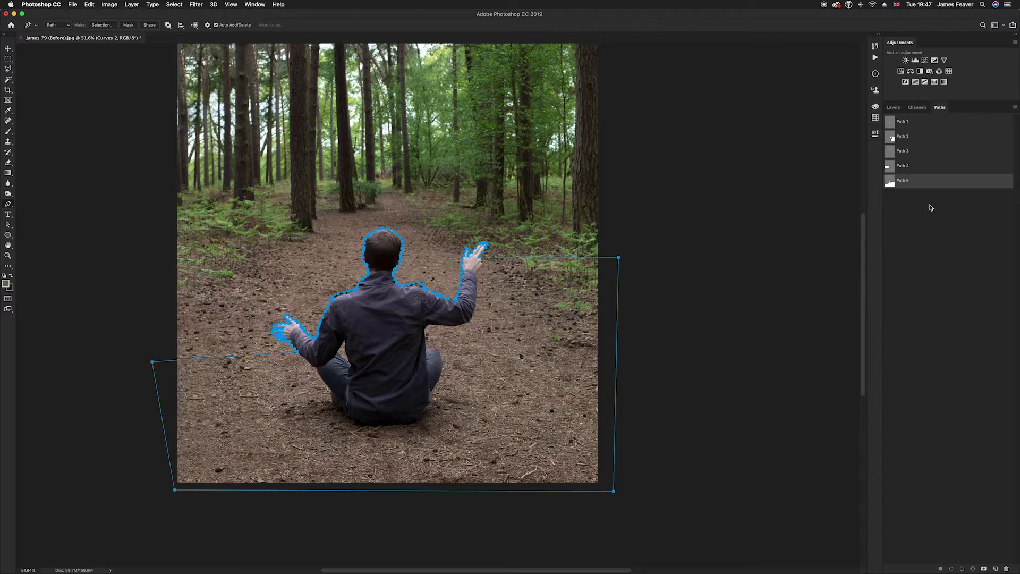
left_click(891, 184, "super")
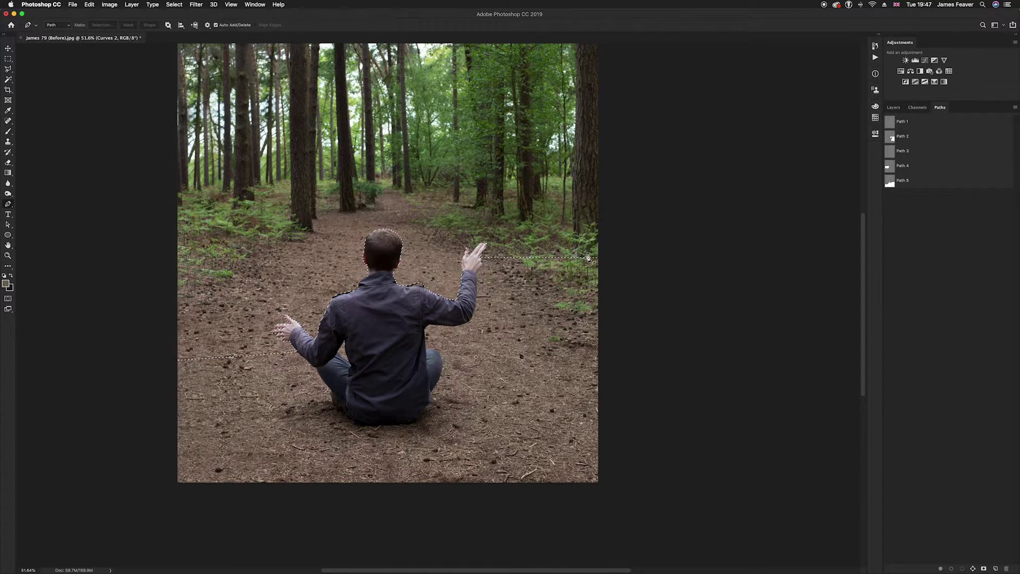
scroll(588, 259, "up", 2)
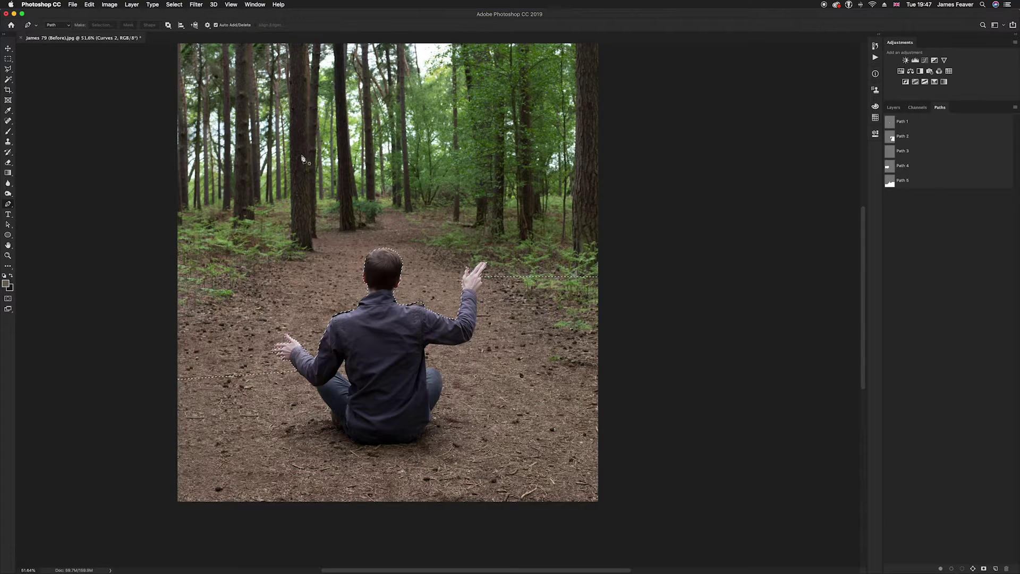
left_click(181, 6)
left_click(182, 6)
- Duplicate the Background layer and place the copy at the top of the layer stack
left_click(899, 109)
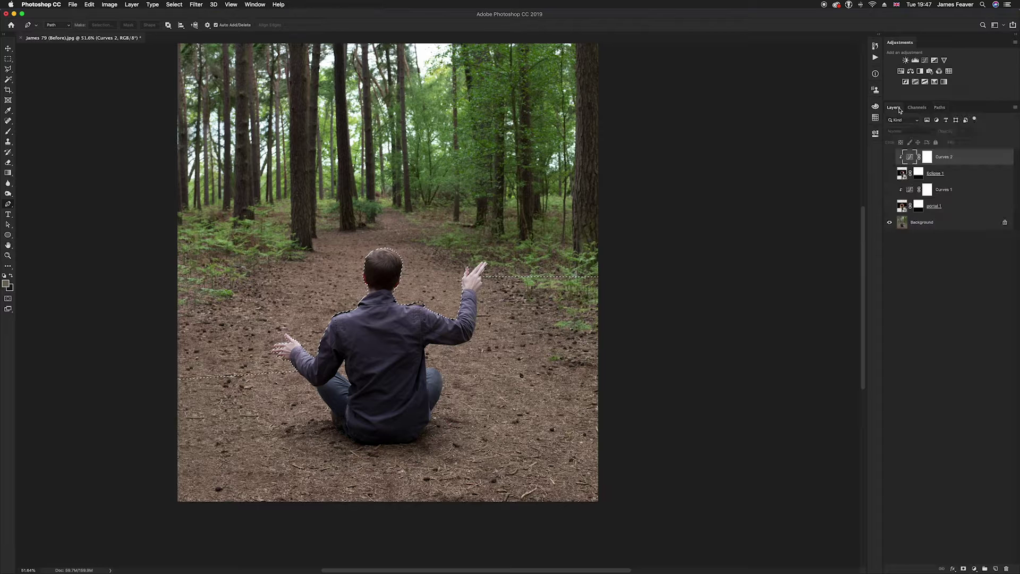
left_click(907, 227)
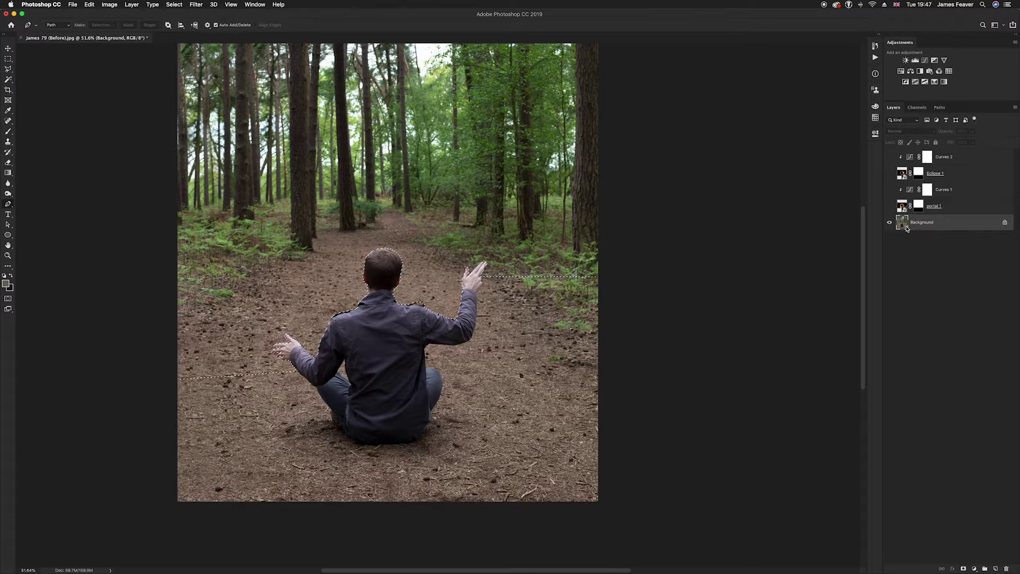
left_click_drag(903, 227, 996, 567)
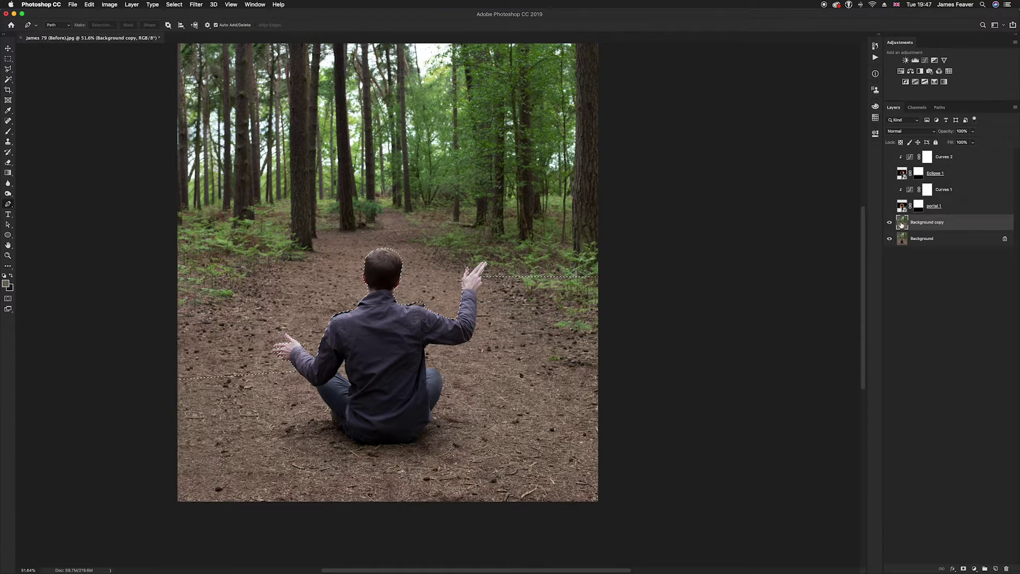
left_click_drag(902, 225, 901, 154)
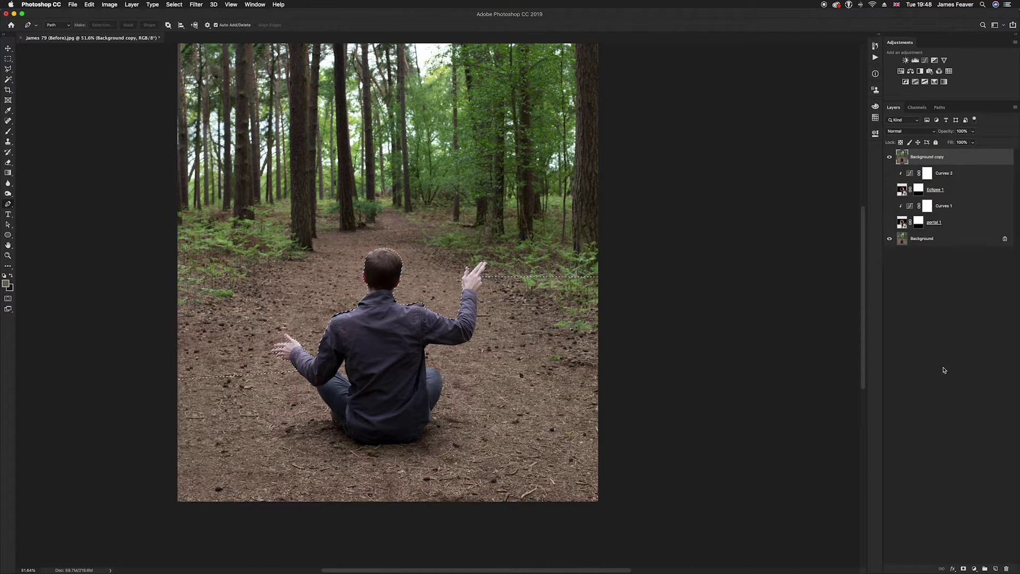
- Feather the selection by 1 pixel and turn it into a layer mask on Background copy
left_click(174, 6)
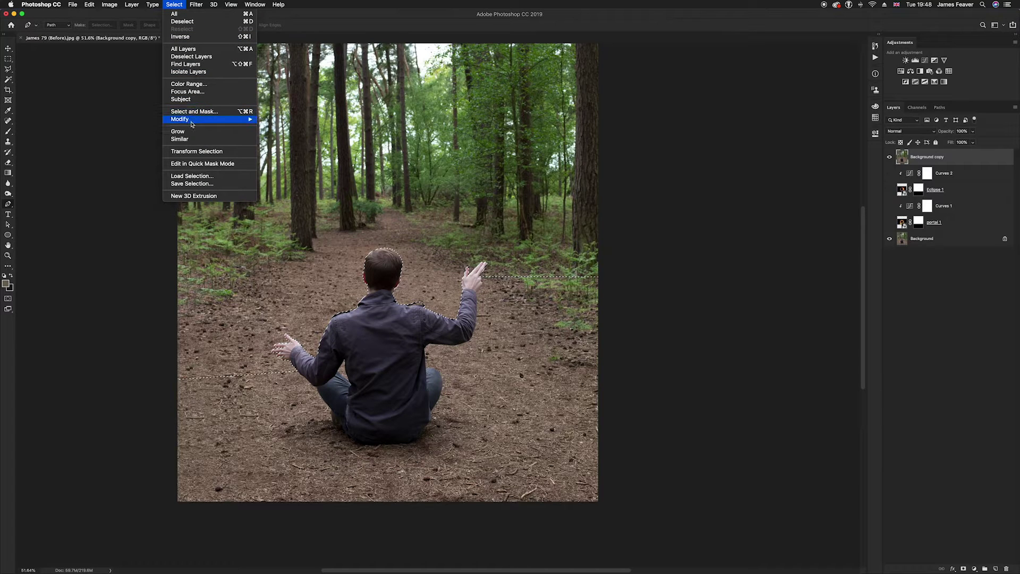
mouse_move(192, 122)
left_click(277, 149)
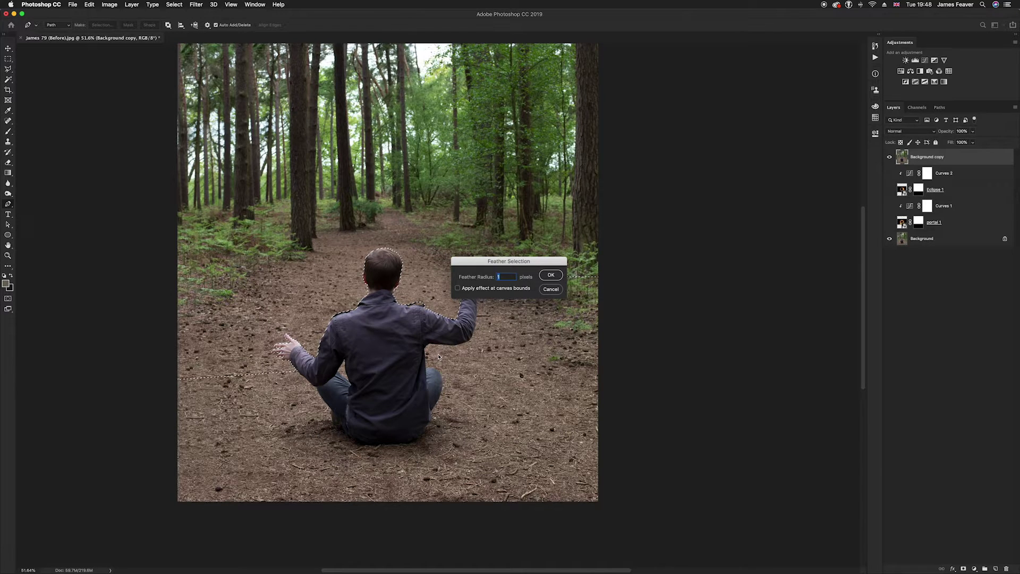
key("Return")
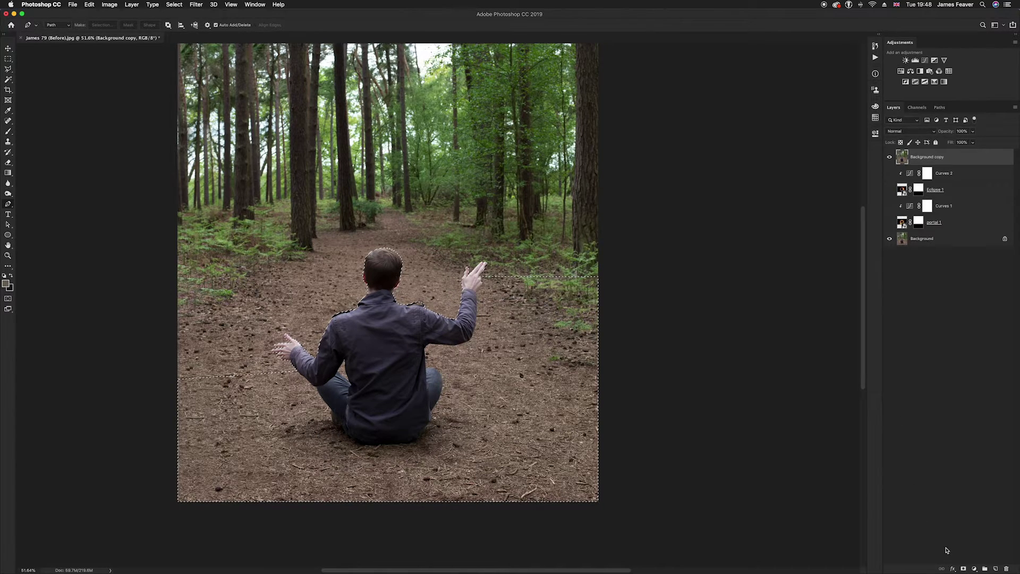
left_click(964, 569)
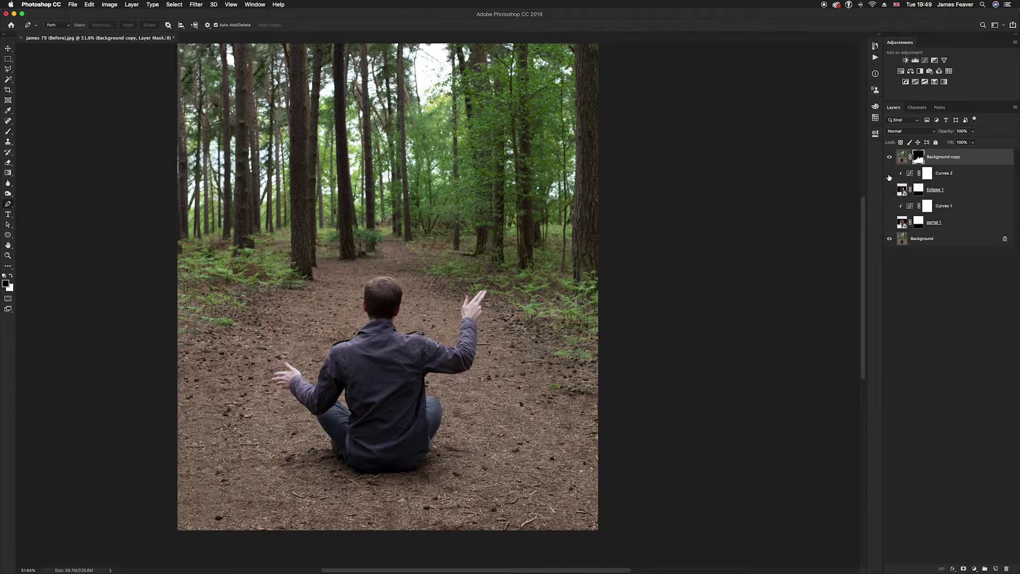
- Show the Curves 2, Eclipse 1, Curves 1 and portal 1 layers again
mouse_move(889, 191)
left_mouse_down()
mouse_move(889, 177)
mouse_move(891, 223)
left_mouse_up()
left_click(890, 224)
left_click(890, 223)
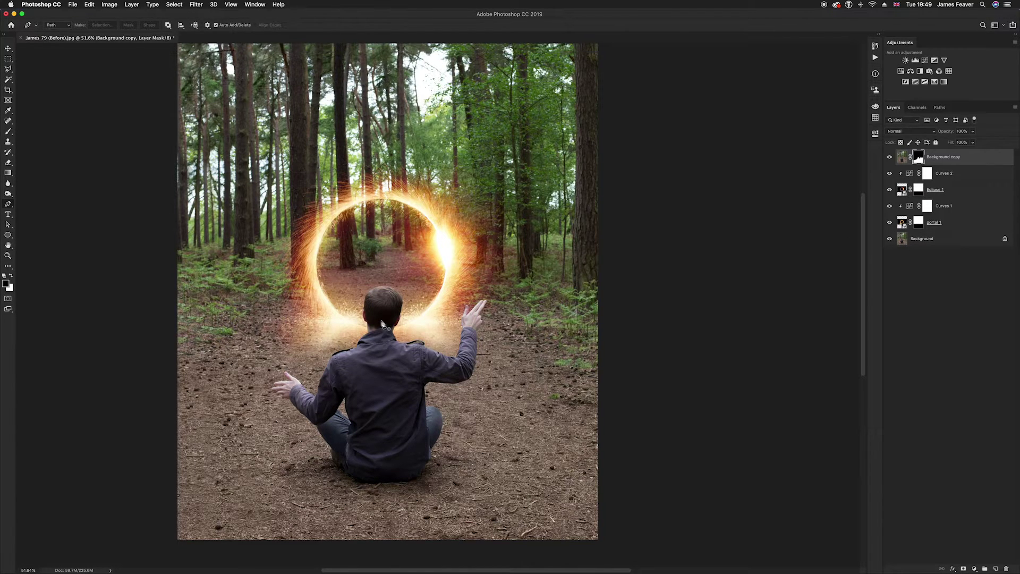
- Draw a flat black ellipse about 3419 × 243 px centred on the portal's base and place its layer directly below portal 1
scroll(383, 324, "up", 1)
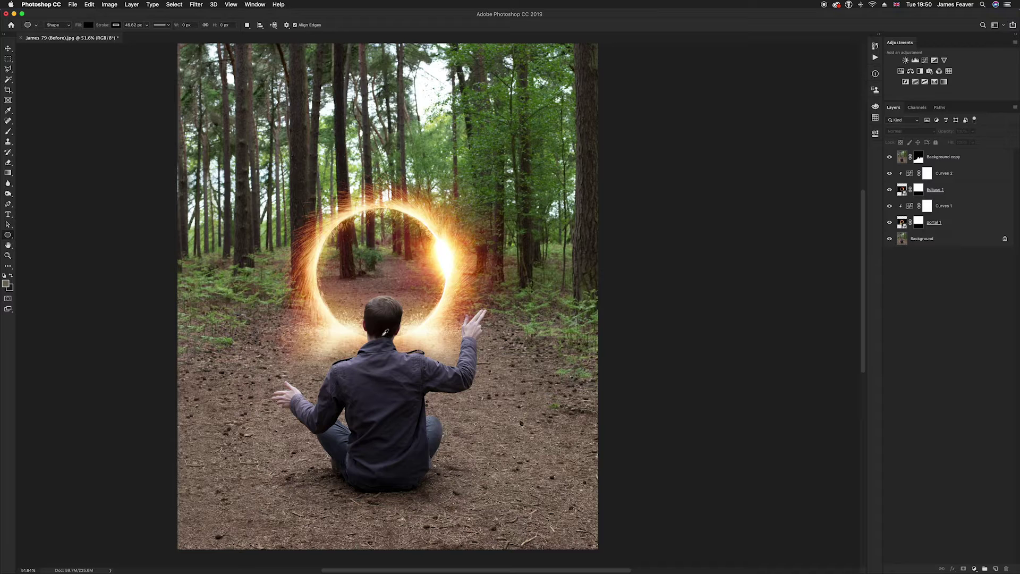
left_click_drag(382, 334, 558, 347)
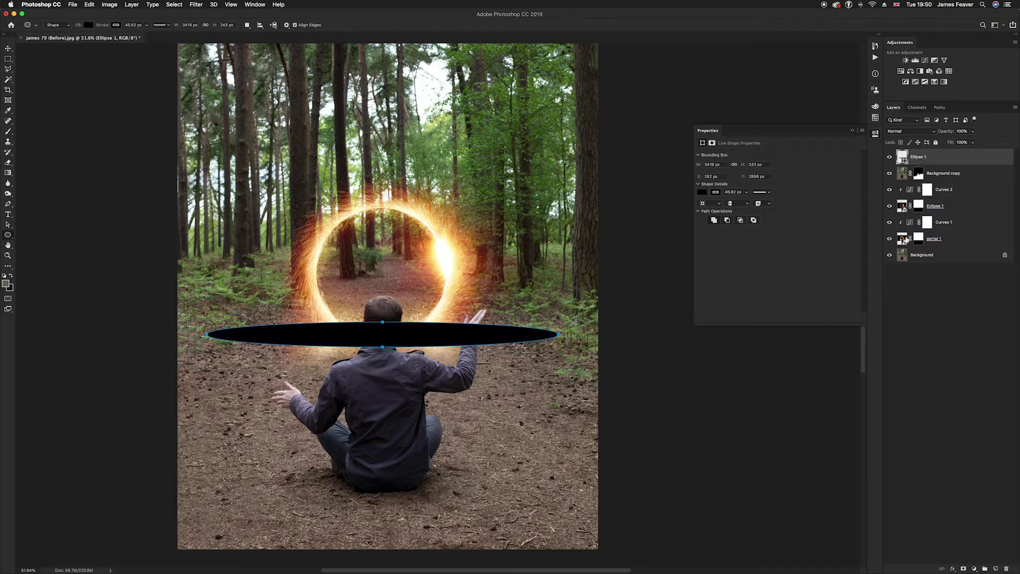
left_click_drag(904, 171, 902, 160)
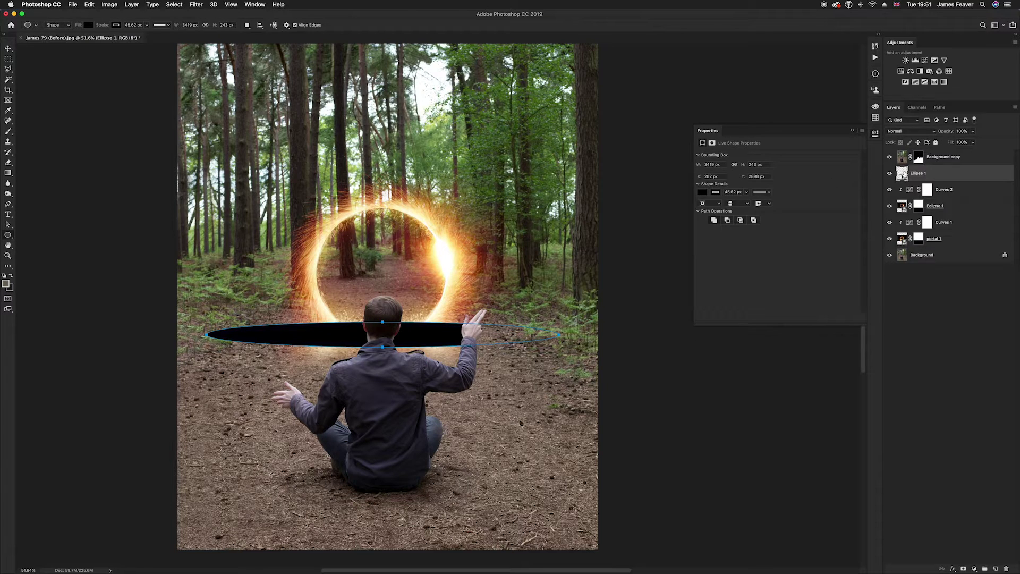
left_click_drag(903, 173, 902, 243)
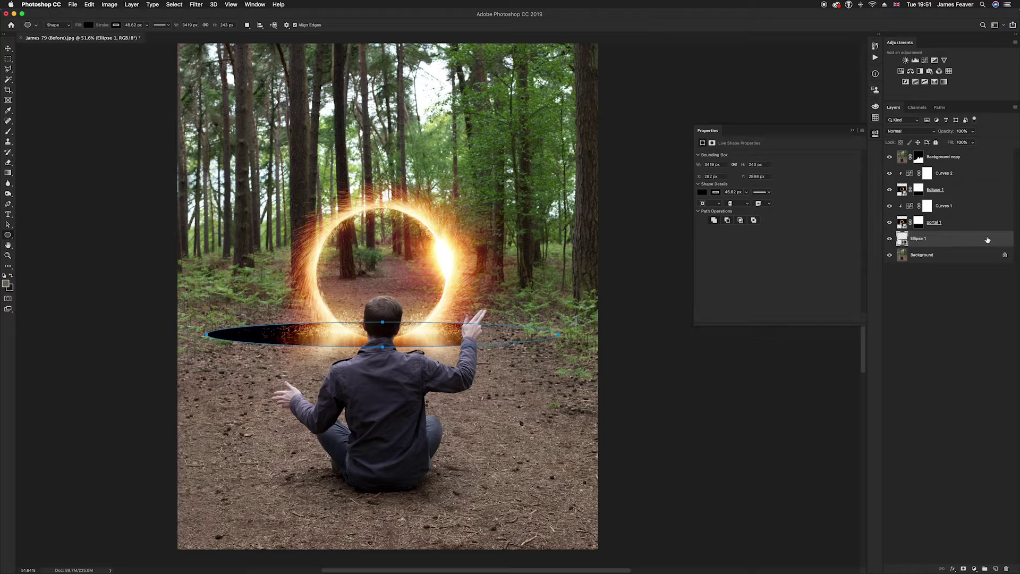
- Close the shape properties and rasterize the Ellipse 1 layer
left_click(875, 135)
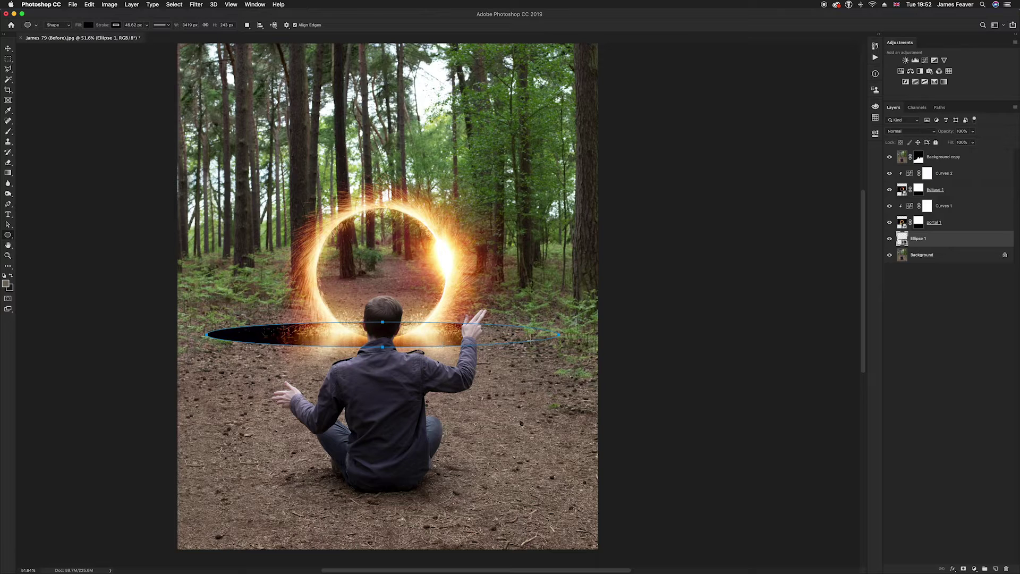
right_click(962, 242)
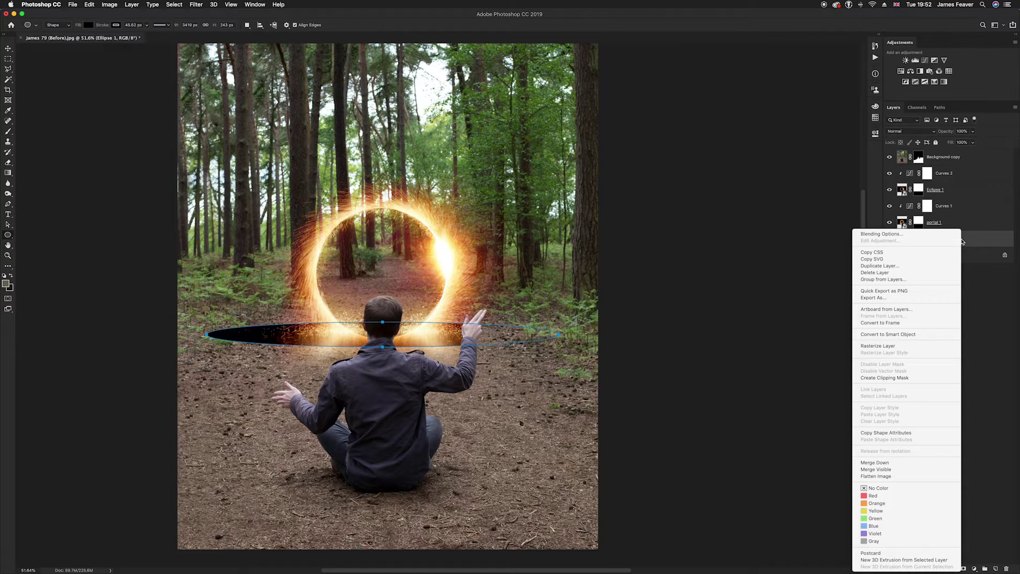
left_click(880, 346)
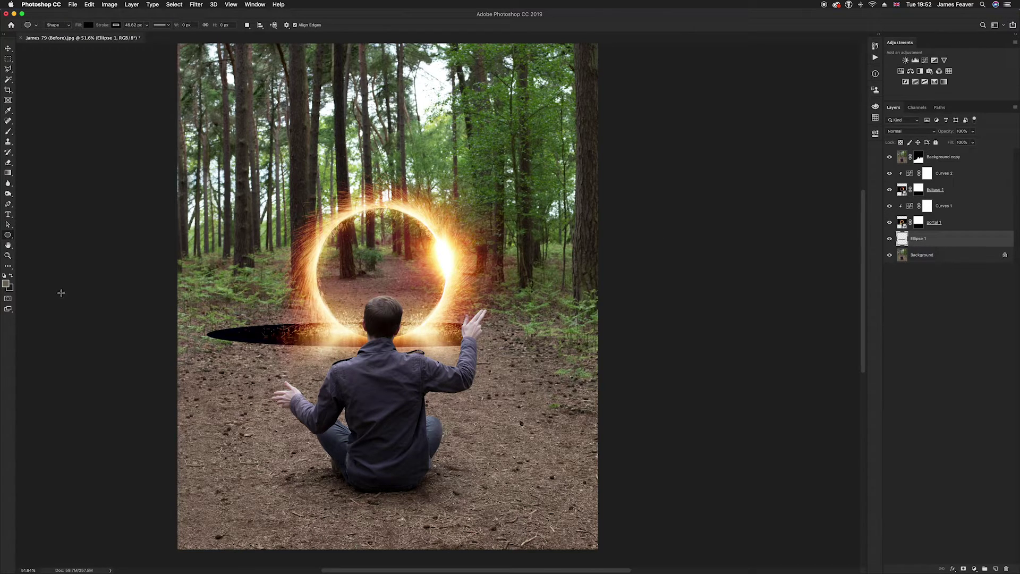
- Set the foreground colour to a warm yellow, ffd343, starting from a colour sampled on the portal's glow
left_click(8, 285)
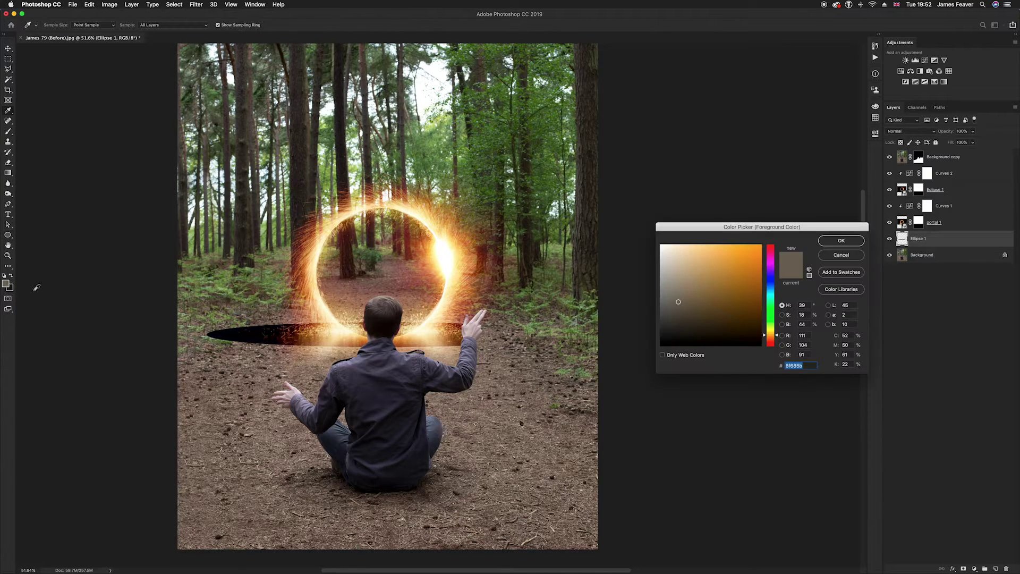
left_click_drag(722, 226, 689, 219)
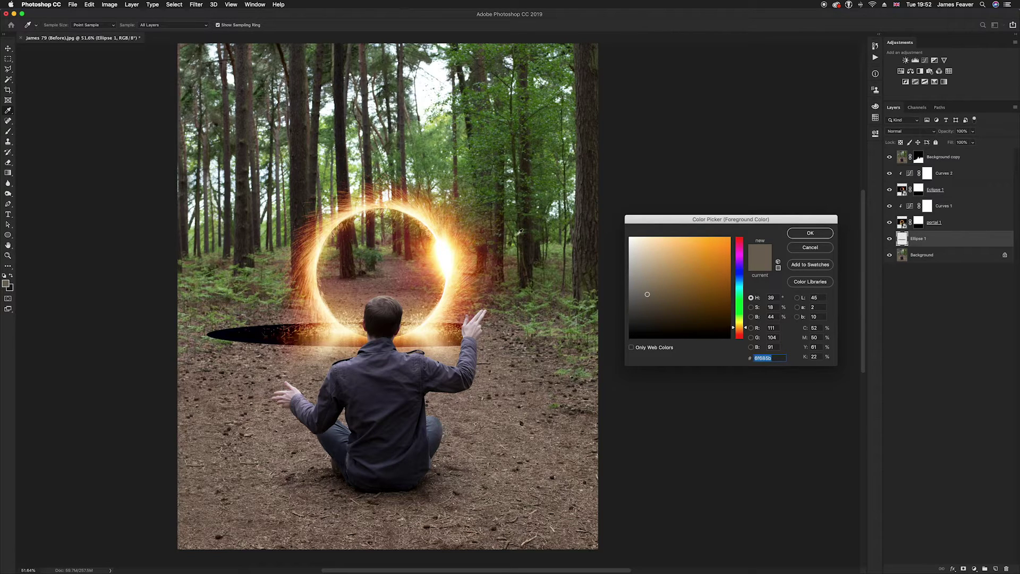
left_click(450, 250)
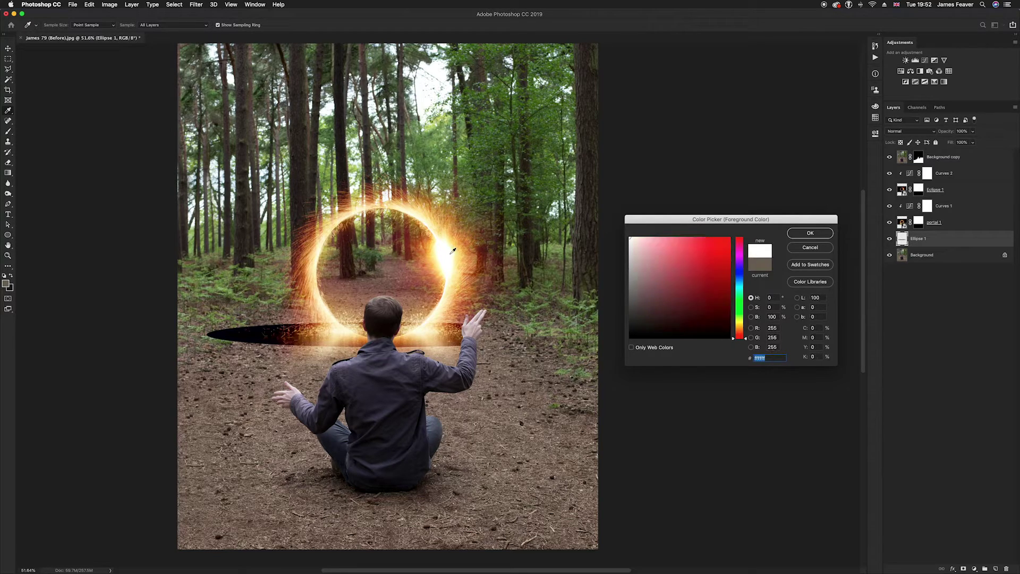
mouse_move(449, 250)
left_mouse_down()
mouse_move(439, 229)
mouse_move(460, 249)
left_mouse_up()
left_click_drag(698, 248, 703, 235)
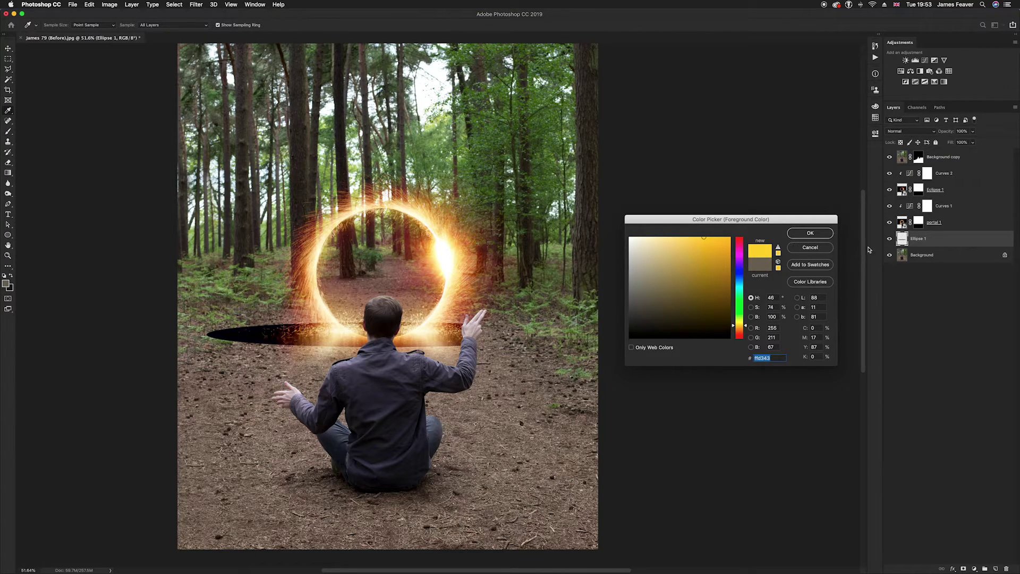
left_click(819, 236)
key("u")
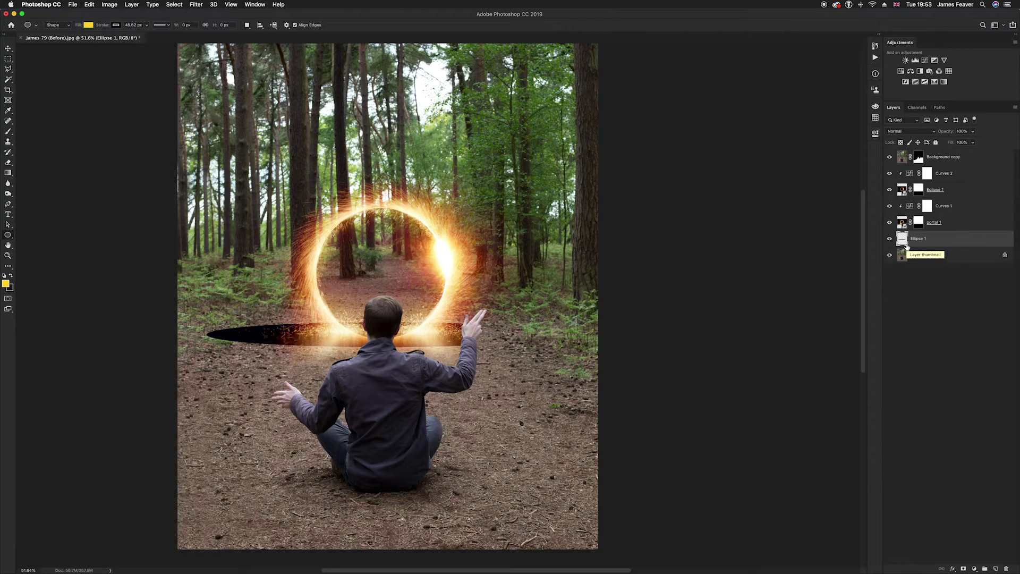
- Lock the Ellipse 1 layer's transparent pixels and paint the whole black ellipse yellow
left_click(901, 144)
key("b")
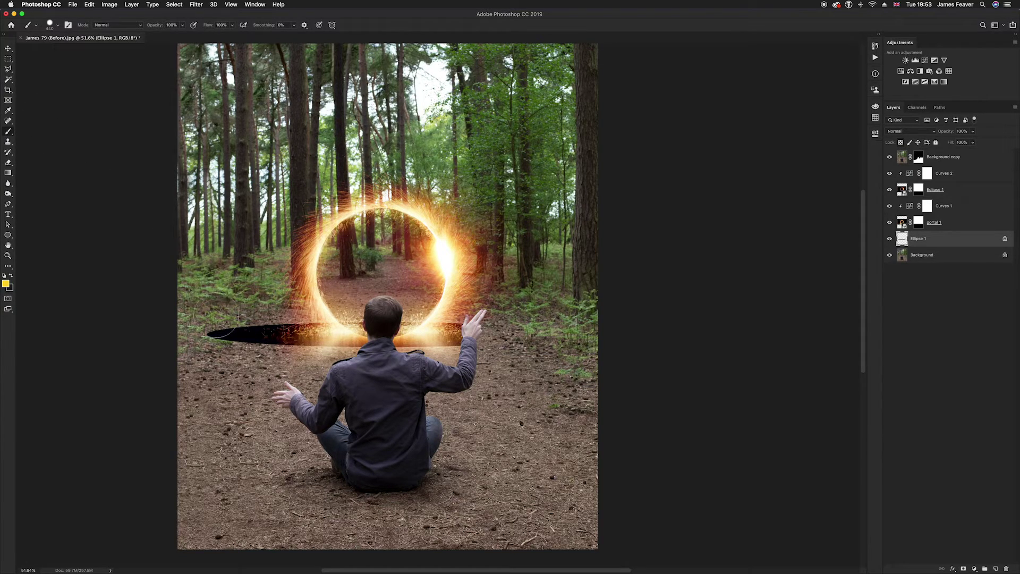
left_click_drag(210, 334, 236, 332)
mouse_move(290, 335)
left_mouse_down()
mouse_move(337, 334)
mouse_move(356, 308)
mouse_move(405, 302)
mouse_move(423, 332)
mouse_move(444, 334)
left_mouse_up()
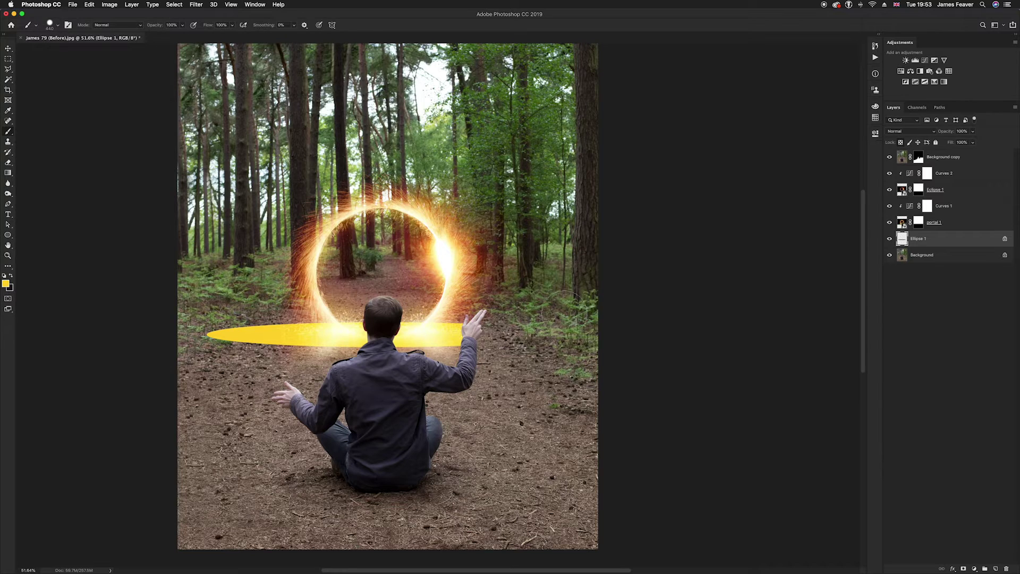
left_click(8, 48)
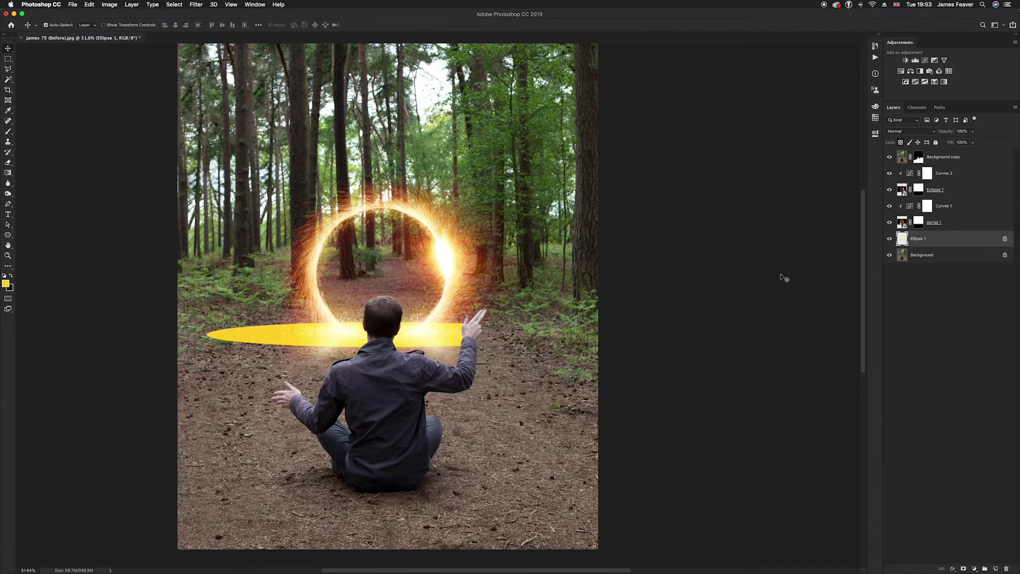
- Unlock the Ellipse 1 layer's transparency and apply a Gaussian Blur with a 50-pixel radius to it
left_click(1005, 241)
left_click(195, 6)
mouse_move(220, 100)
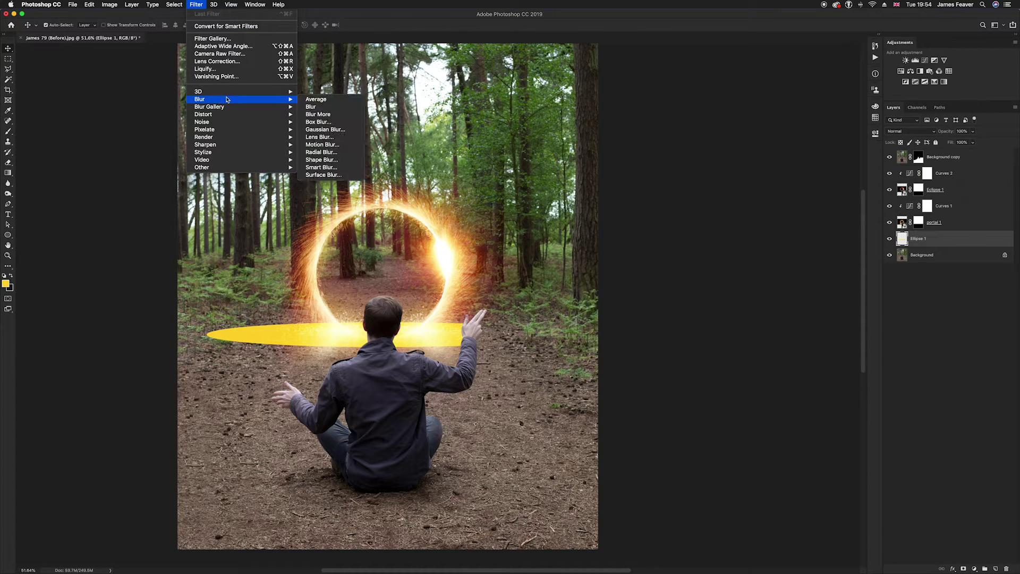
left_click(319, 130)
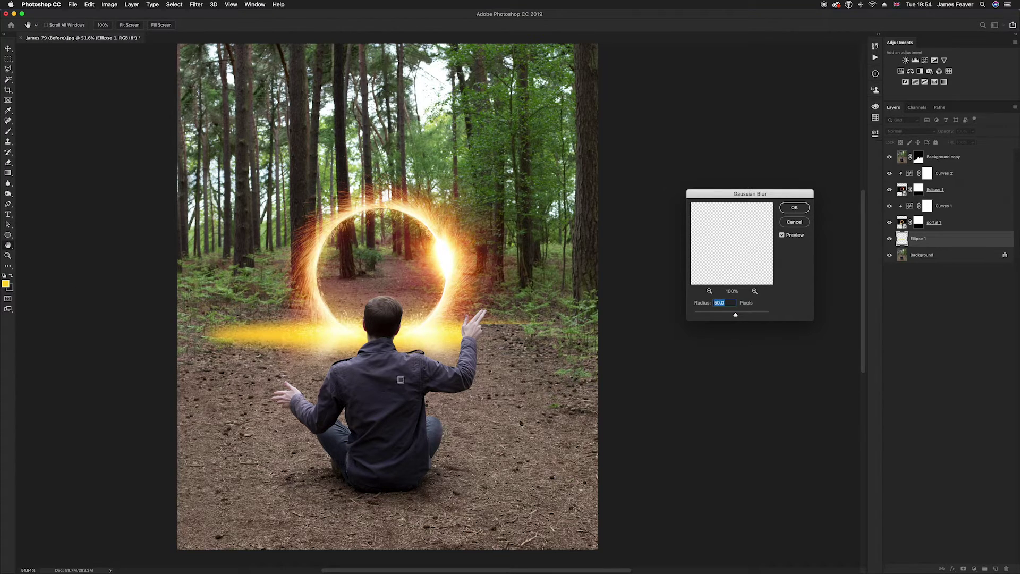
left_click_drag(736, 314, 742, 316)
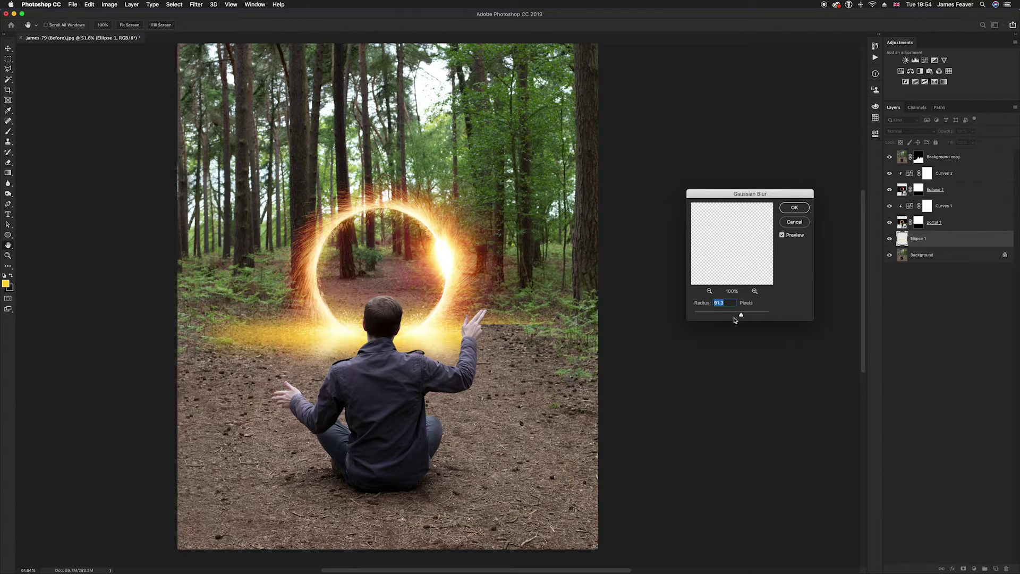
left_click(712, 315)
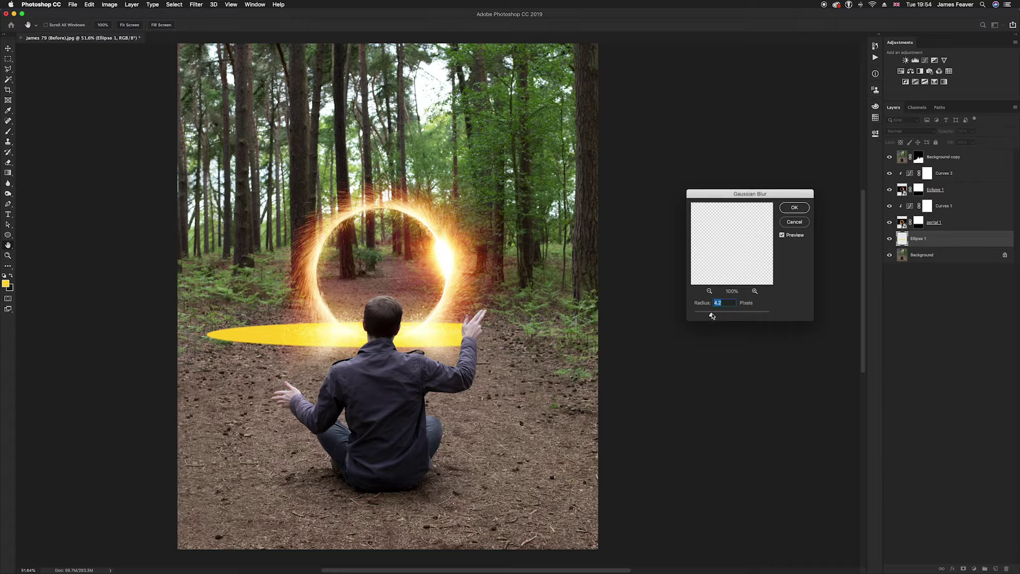
type("50")
left_click(795, 211)
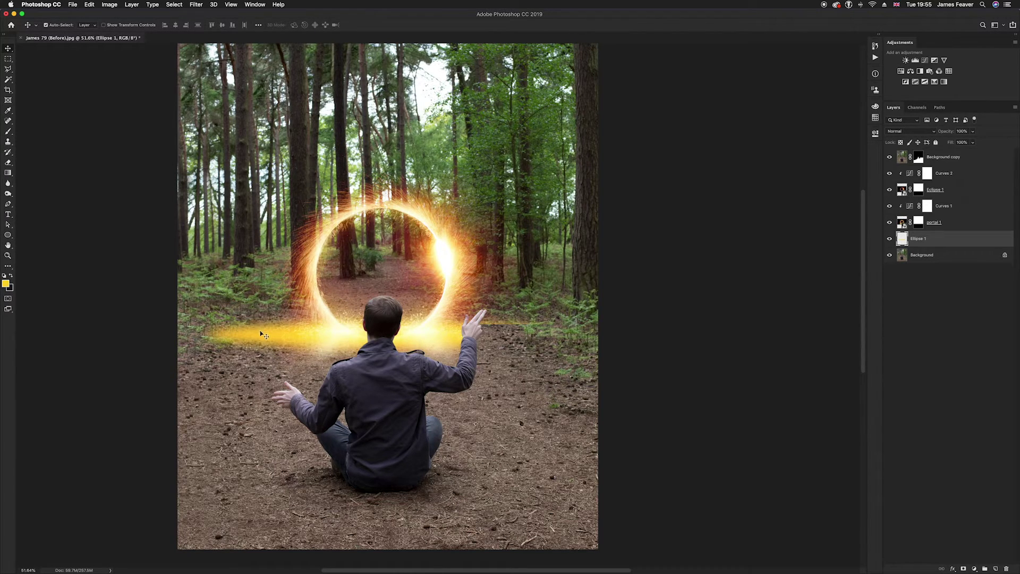
- Set the yellow ellipse layer's blend mode to Hard Light and its opacity to 31%
scroll(292, 340, "up", 5)
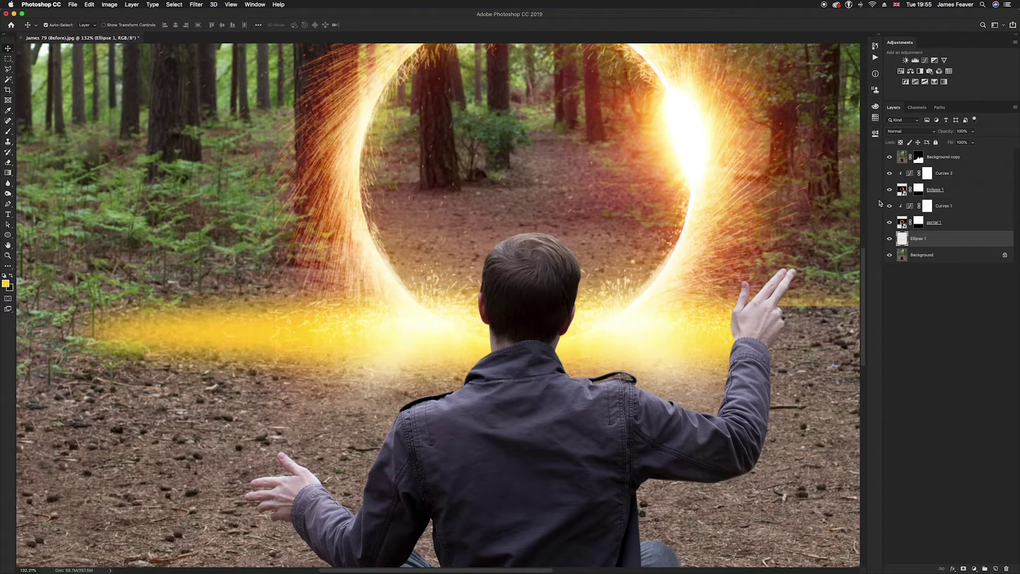
left_click(934, 133)
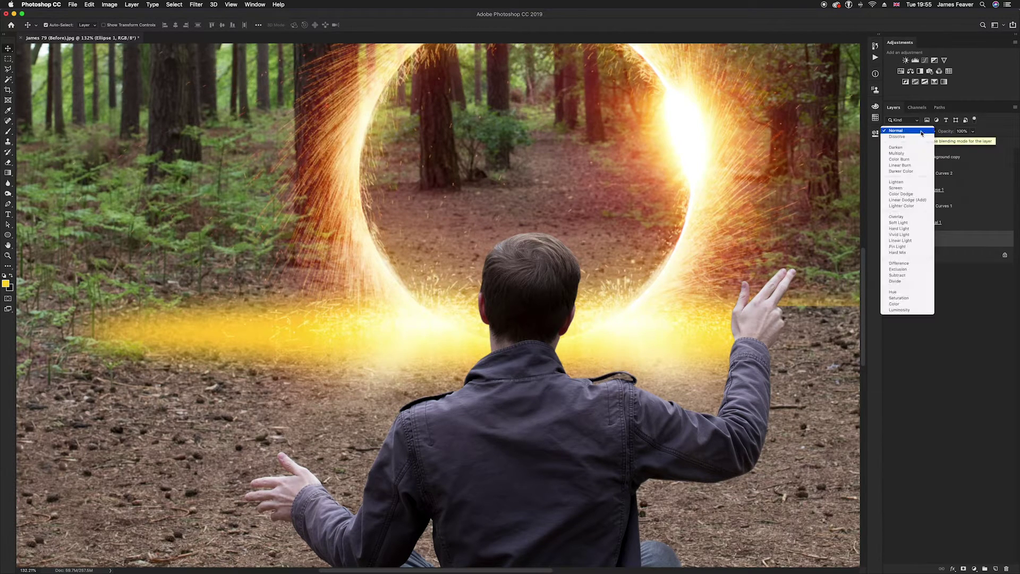
left_click(902, 134)
left_click(902, 135)
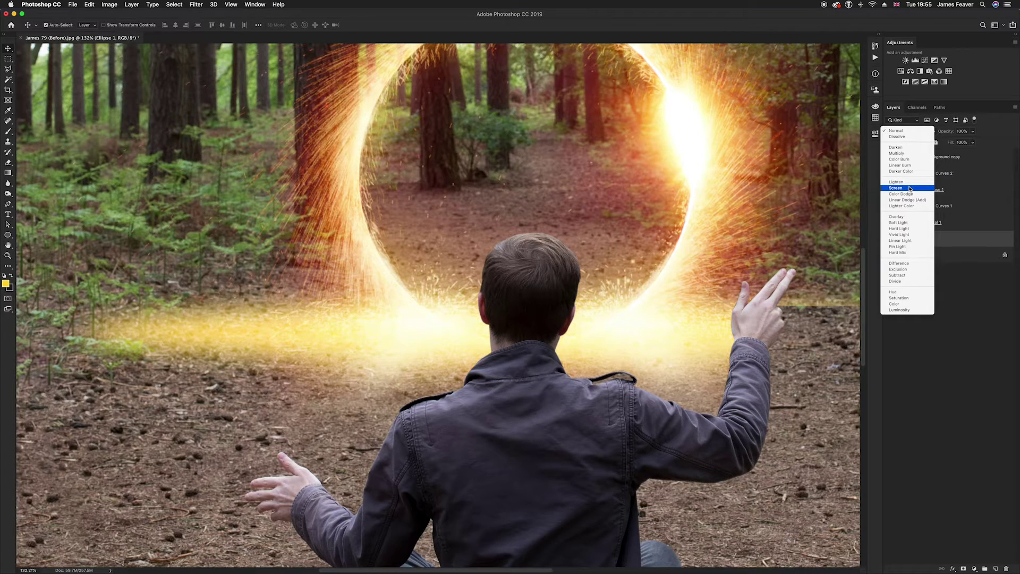
left_click(910, 229)
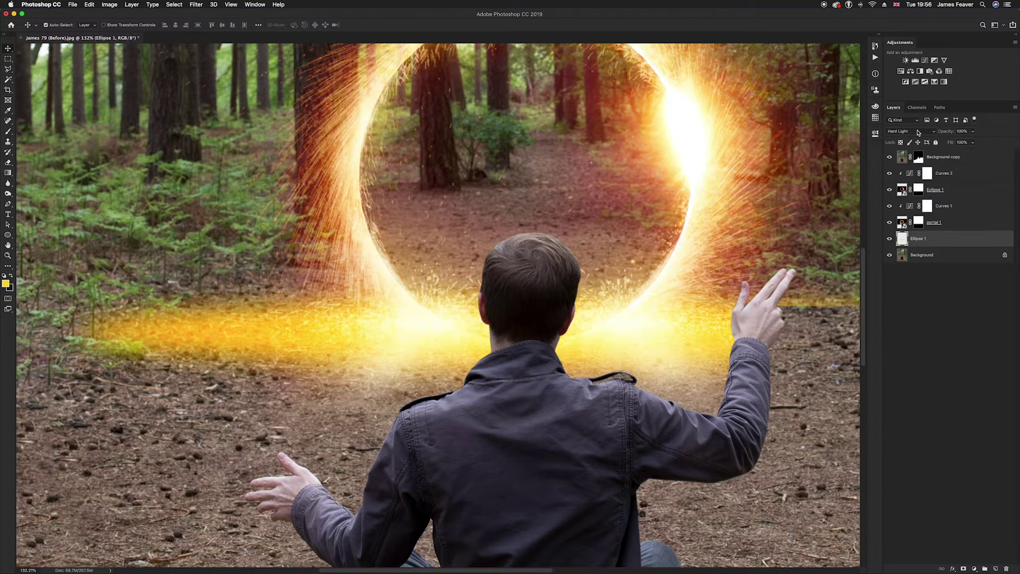
key("super+minus")
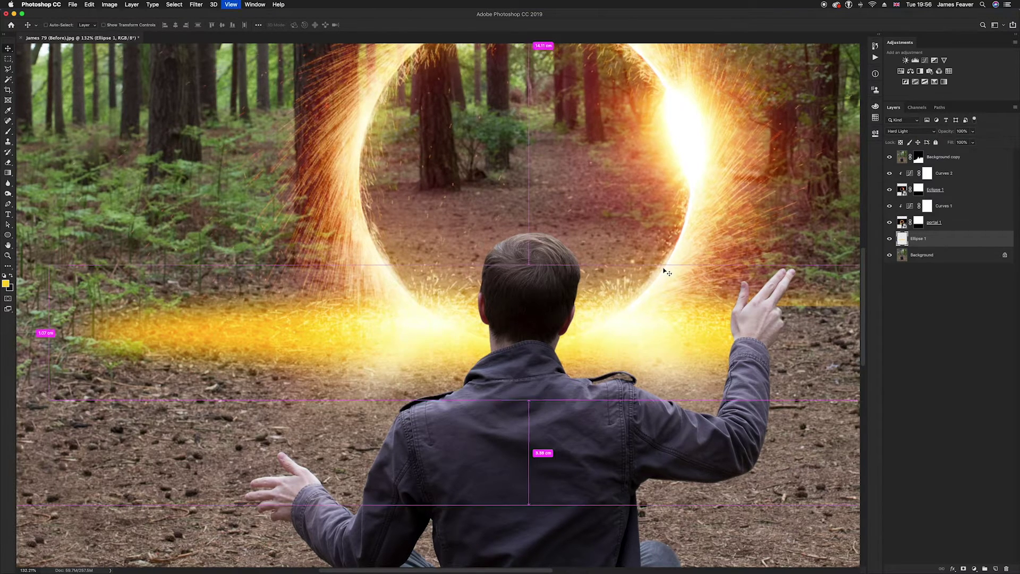
key("super+0")
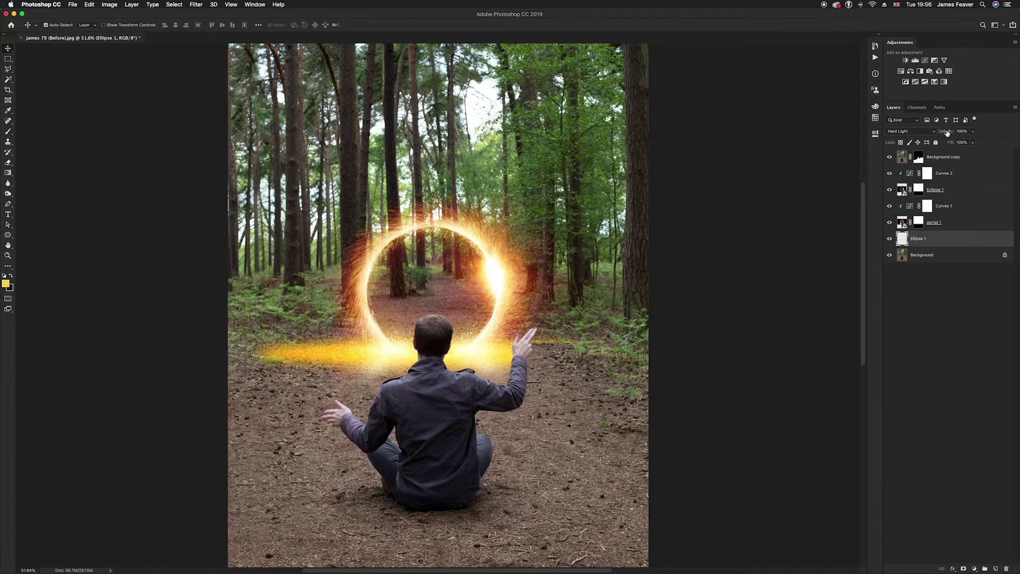
left_click_drag(948, 133, 920, 130)
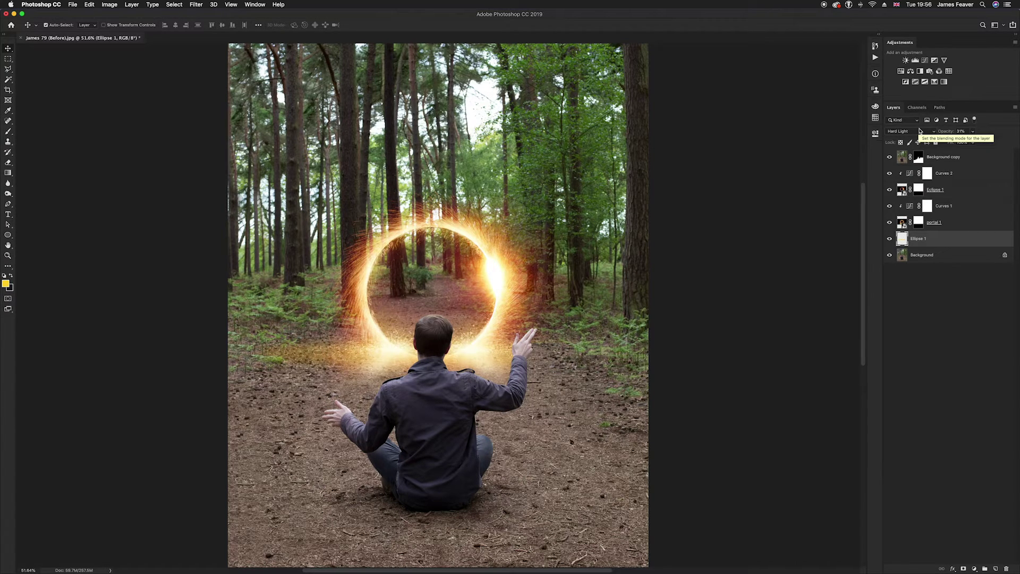
- Paint black on the Background copy layer mask beside the raised hand to reveal the yellow ground glow there
scroll(555, 374, "up", 5)
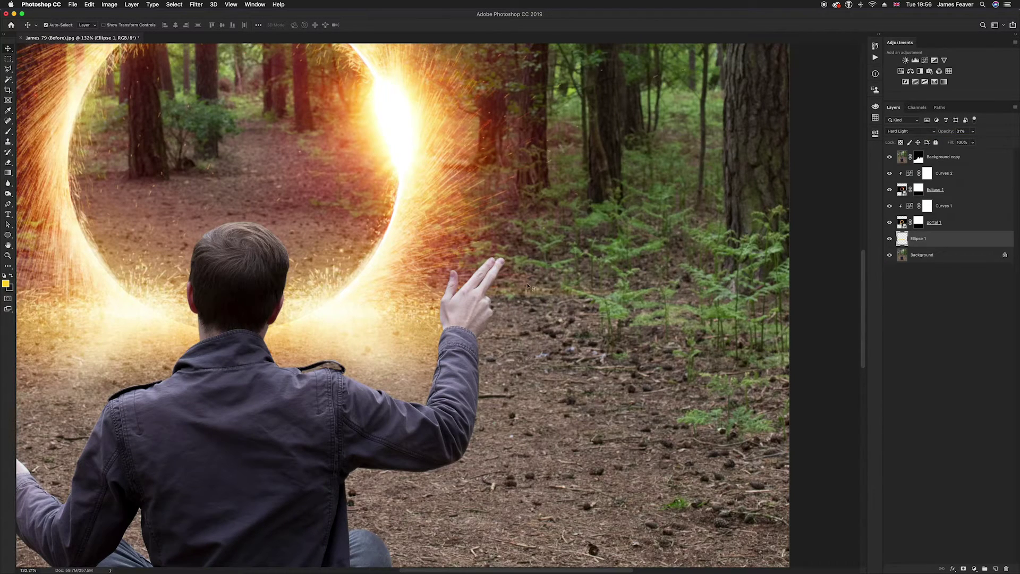
left_click(919, 159)
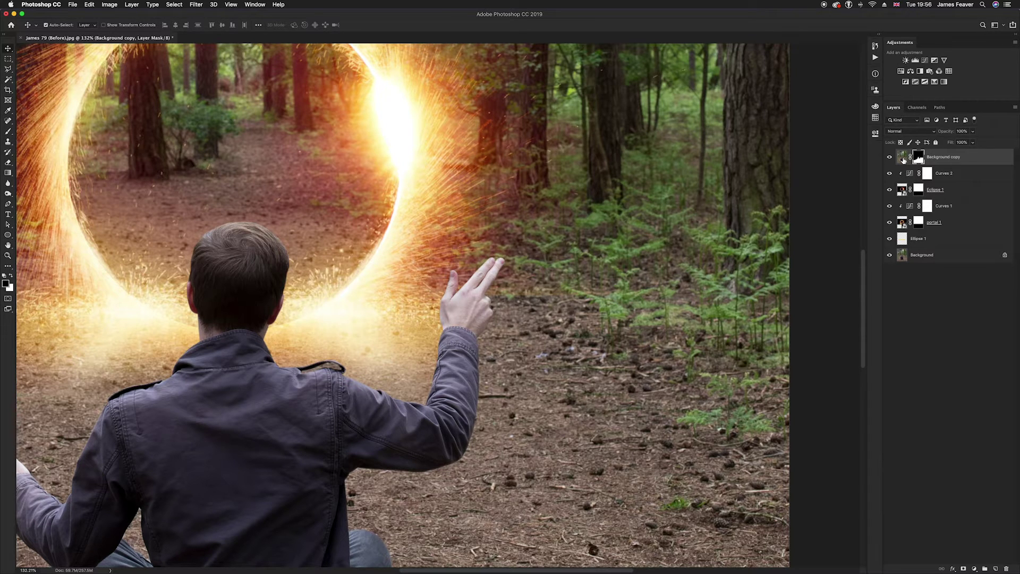
key("b")
scroll(611, 340, "up", 5)
left_click_drag(523, 298, 831, 340)
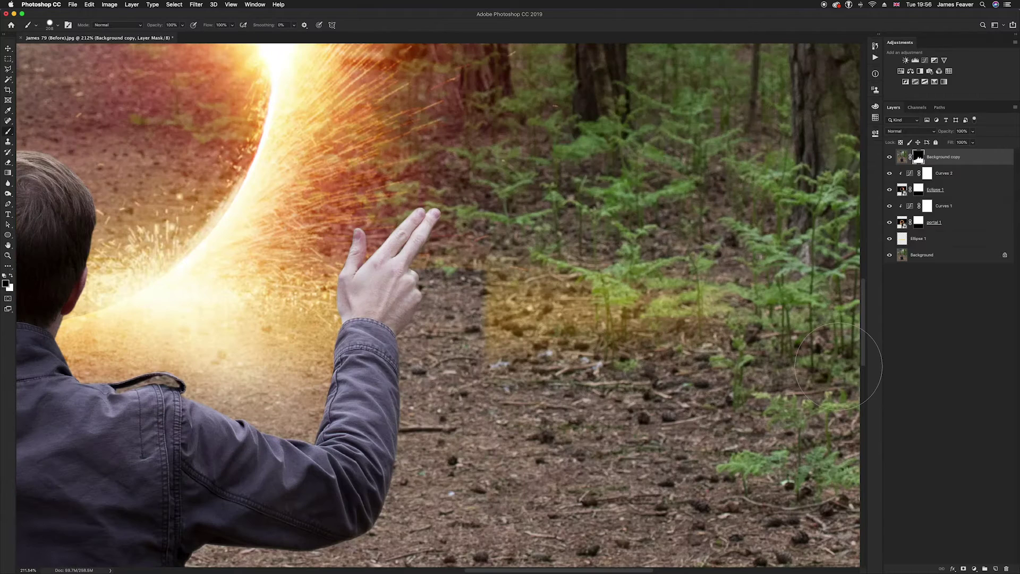
scroll(467, 340, "up", 5)
left_click_drag(481, 239, 430, 367)
scroll(425, 318, "up", 5)
mouse_move(406, 135)
left_mouse_down()
mouse_move(396, 135)
mouse_move(389, 232)
mouse_move(332, 340)
mouse_move(337, 404)
left_mouse_up()
scroll(338, 404, "down", 5)
key("v")
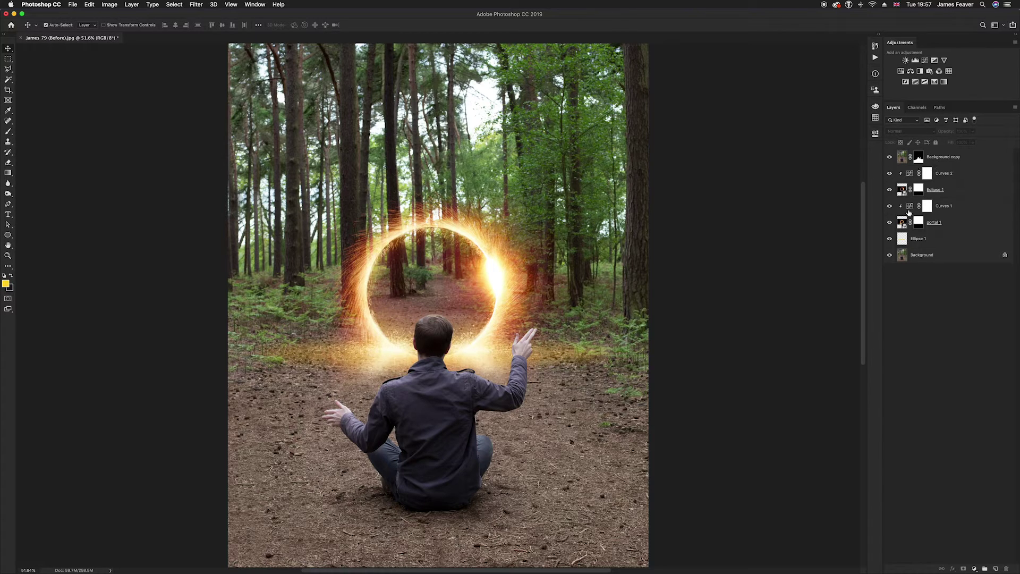
- Change the yellow Ellipse 1 layer's blend mode to Lighten
left_click(903, 241)
left_click(904, 133)
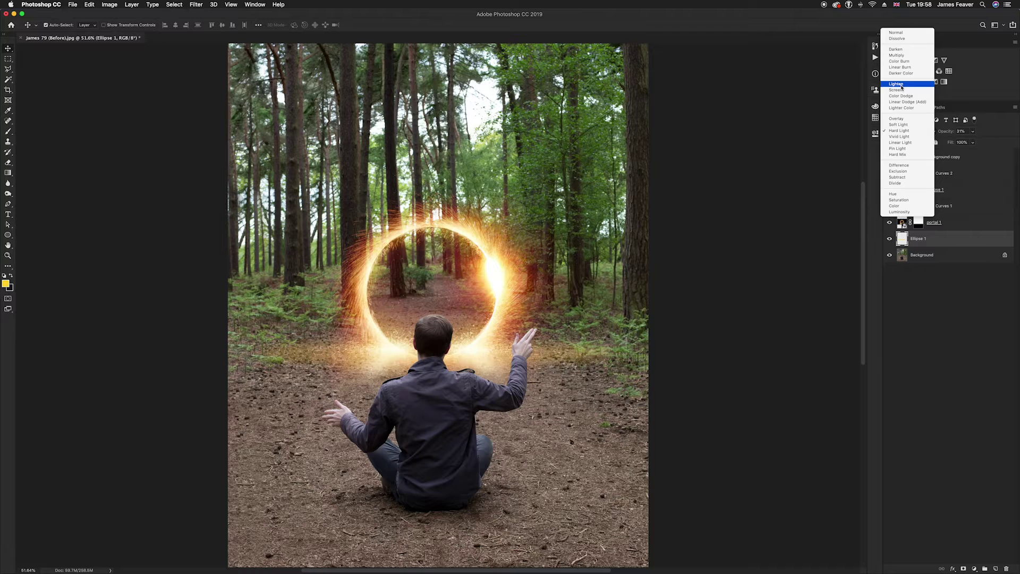
left_click(901, 85)
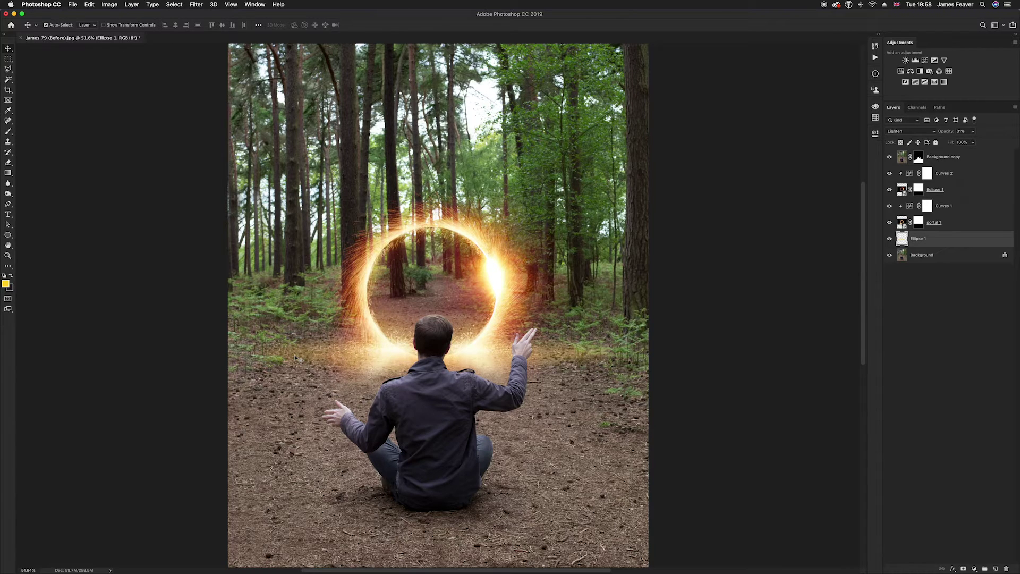
key("super+minus")
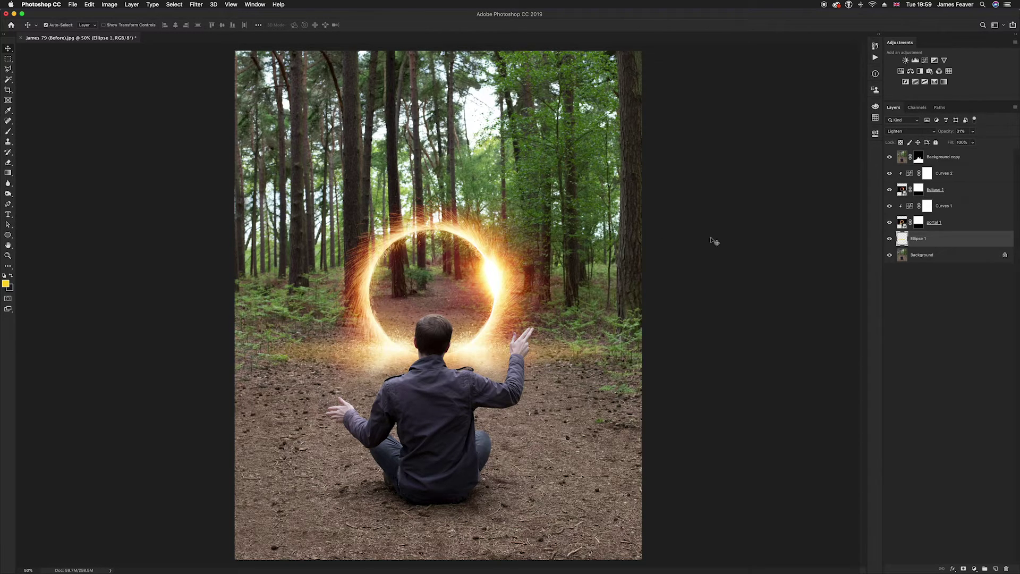
- Add a Curves adjustment above all layers, pull the shadows down, and add a highlight point at about input 183, output 181
left_click(889, 324)
left_click(975, 569)
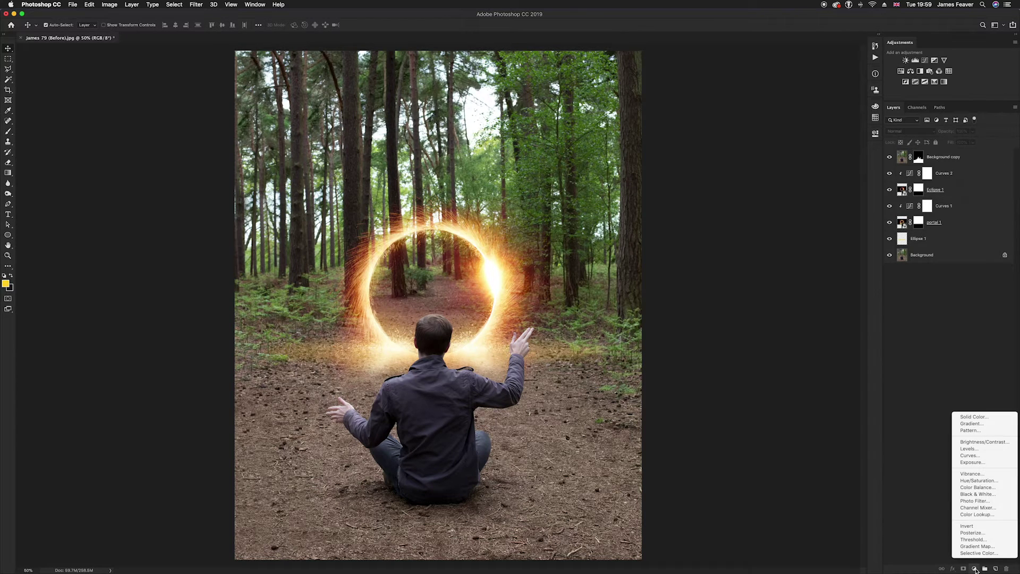
left_click(973, 456)
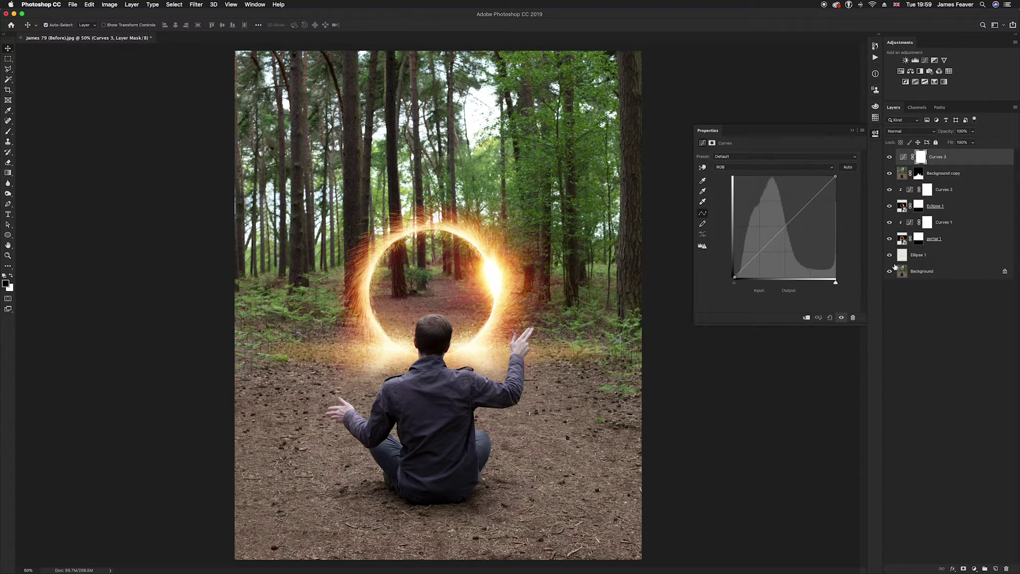
left_click(903, 157)
left_click_drag(766, 246, 768, 252)
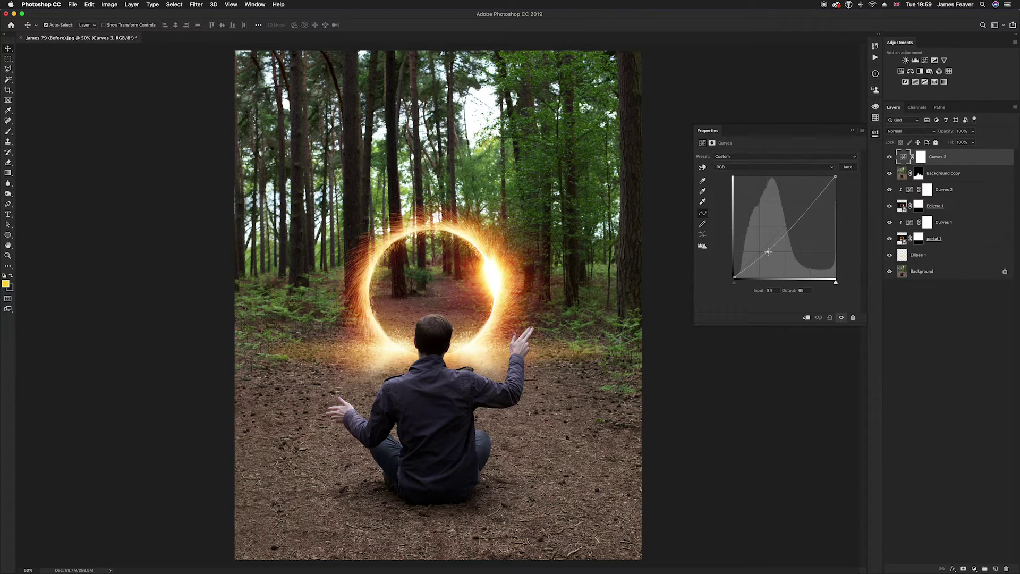
left_click(807, 205)
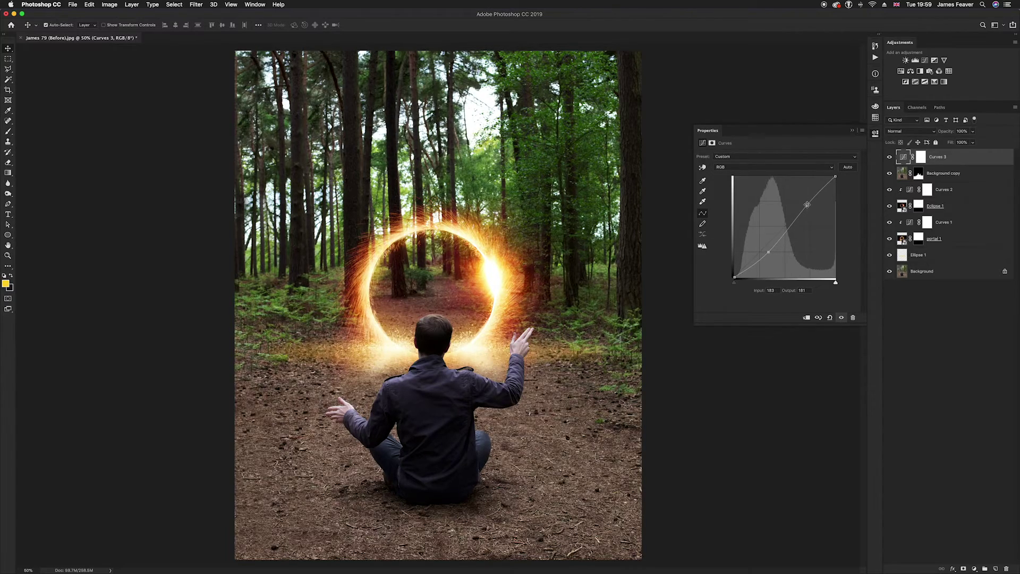
left_click(875, 134)
- Refine the Curves 3 adjustment by lowering the highlight point and moving the shadow point to input 90, output 65
double_click(902, 158)
left_click_drag(769, 252, 768, 250)
left_click_drag(807, 205, 811, 209)
left_click_drag(768, 249, 770, 252)
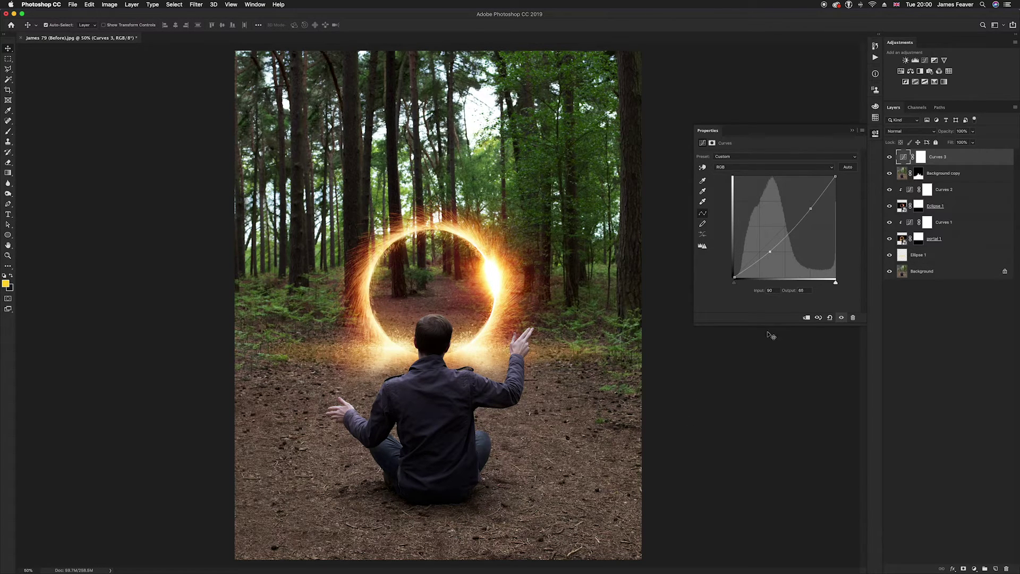
left_click(876, 136)
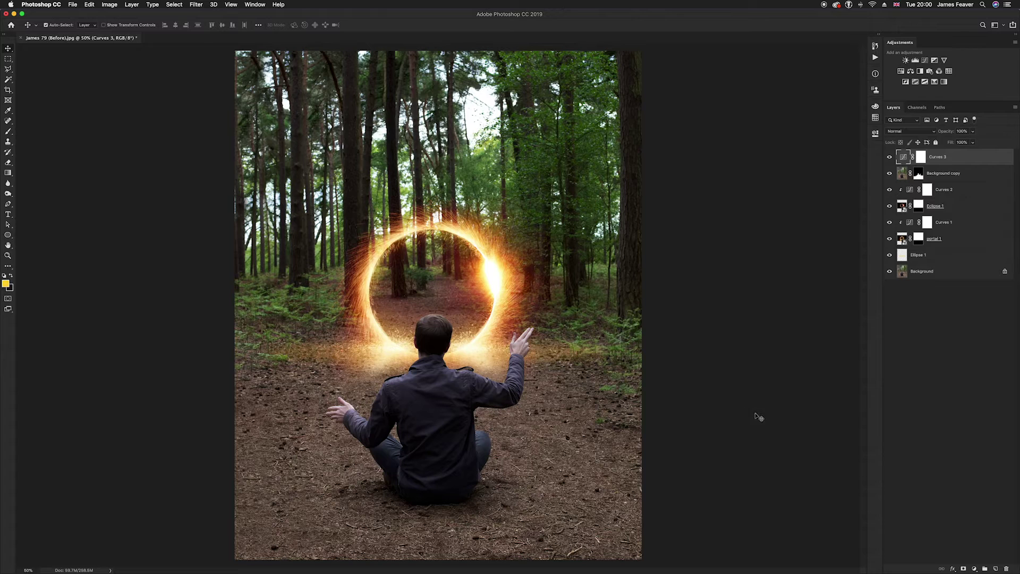
- Add another Curves adjustment layer above the Curves 3 layer
left_click(975, 569)
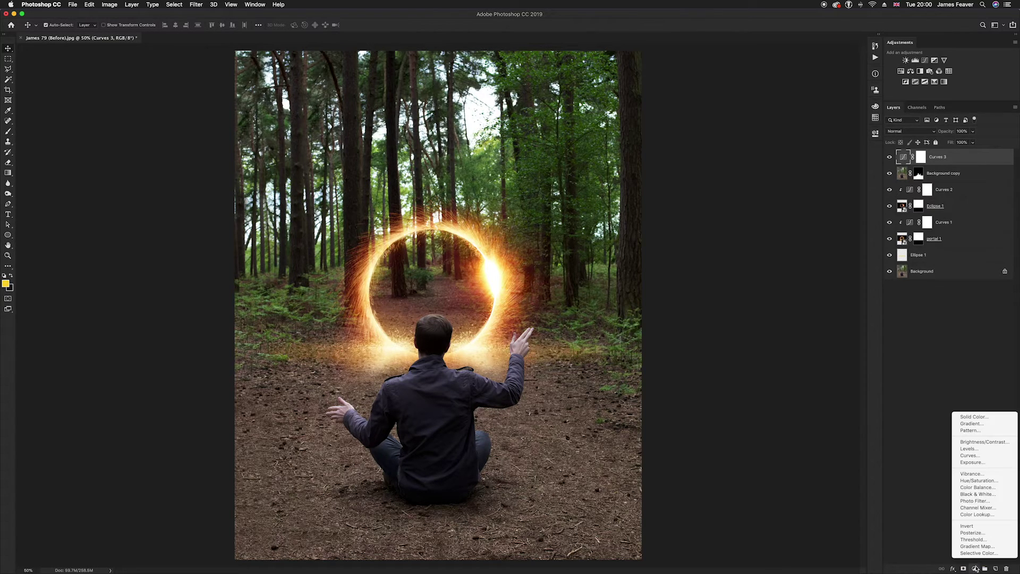
left_click(970, 455)
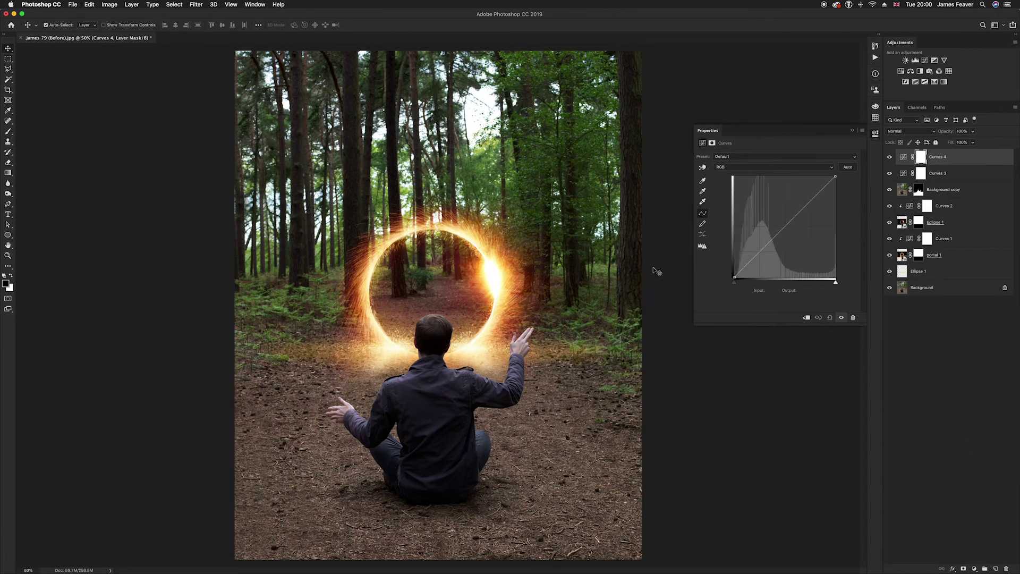
- Try raising and lowering the midpoint of the new adjustment's Red channel curve, and reset the adjustment
left_click(727, 170)
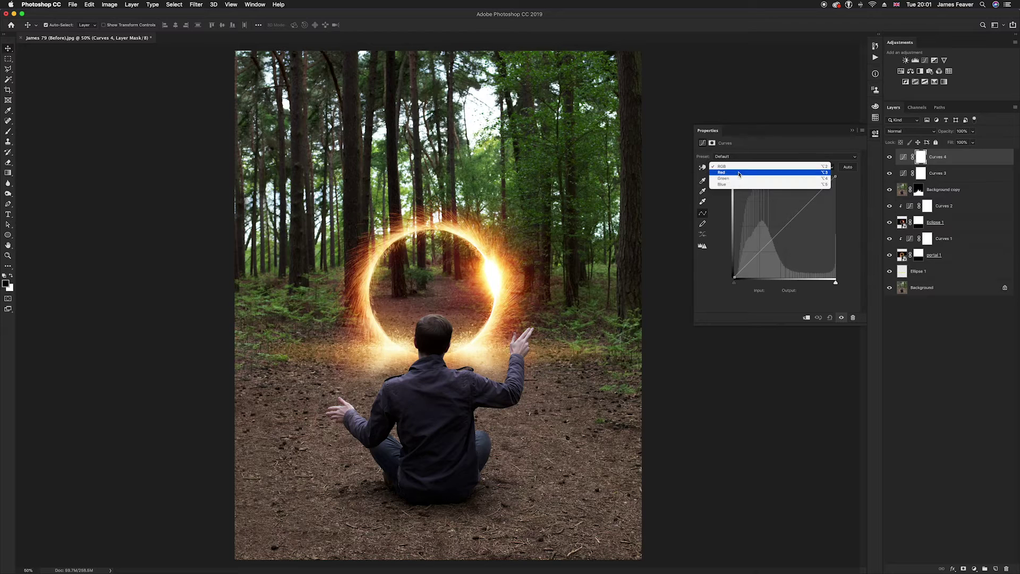
left_click(738, 173)
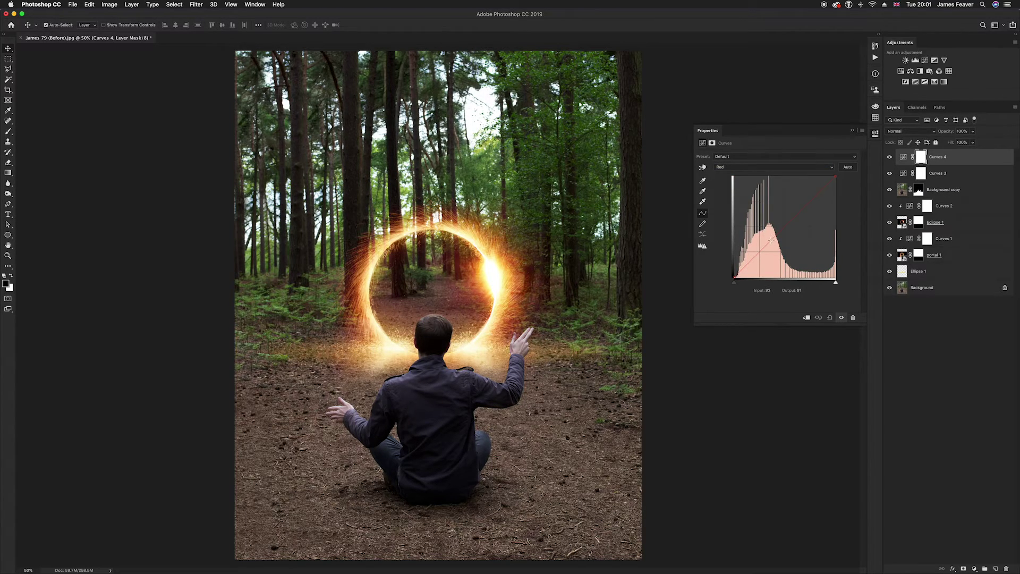
left_click_drag(771, 241, 769, 223)
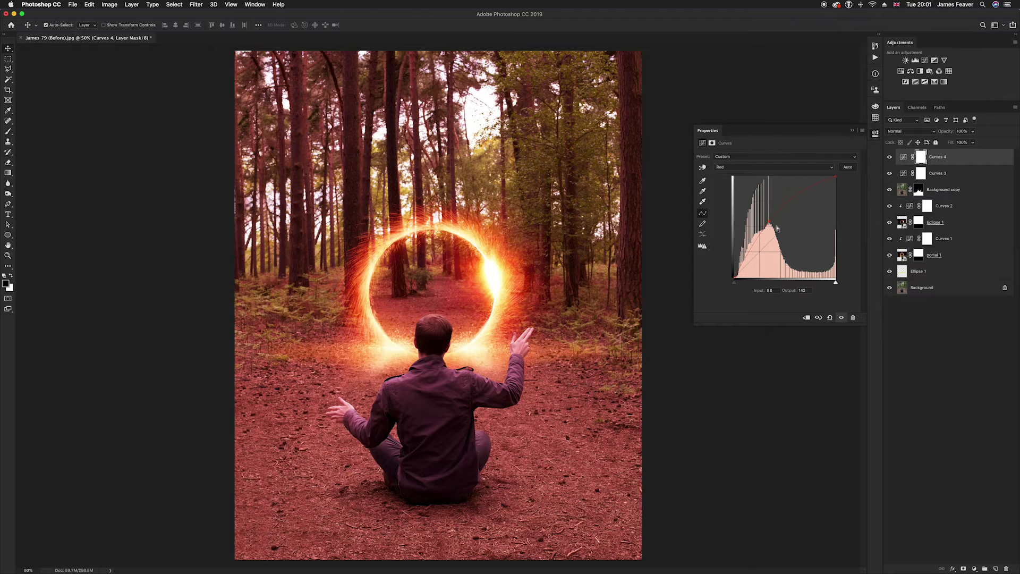
left_click_drag(769, 222, 781, 256)
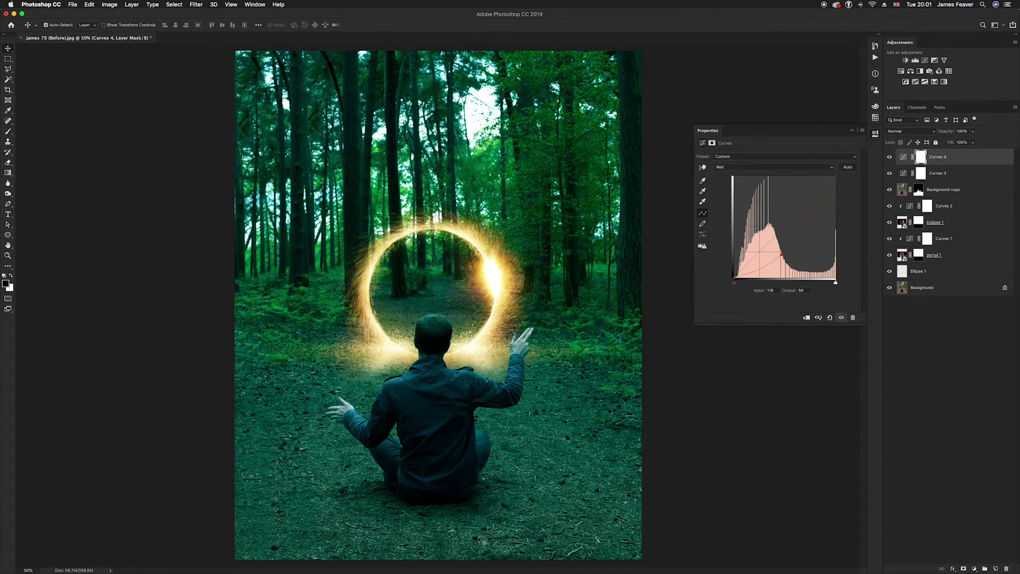
left_click(830, 318)
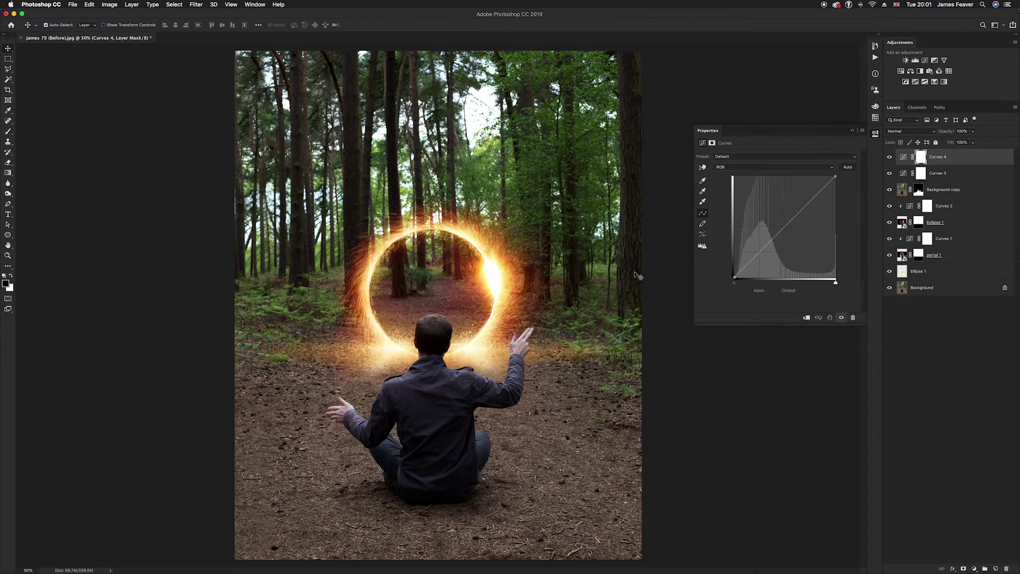
- Warm the colors by raising the Red curve to input 107, output 141 and lowering the Blue channel's midtones
left_click(737, 168)
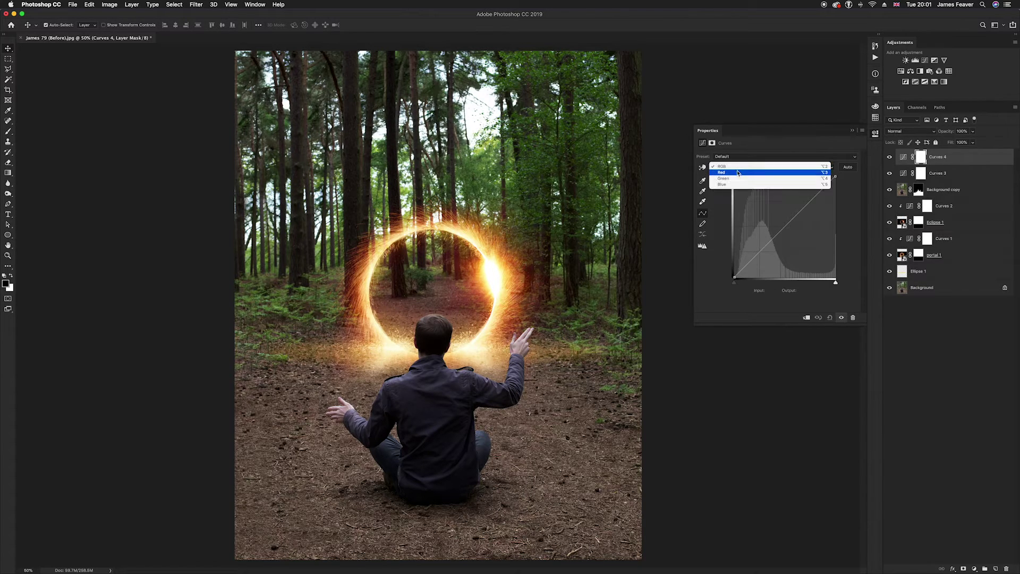
left_click(738, 173)
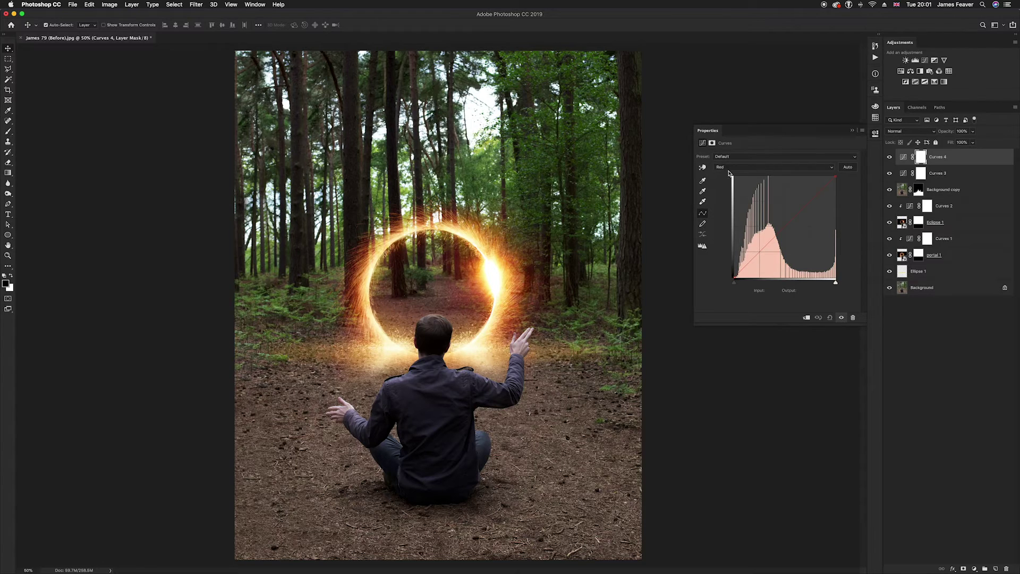
left_click_drag(777, 235, 777, 221)
left_click(739, 168)
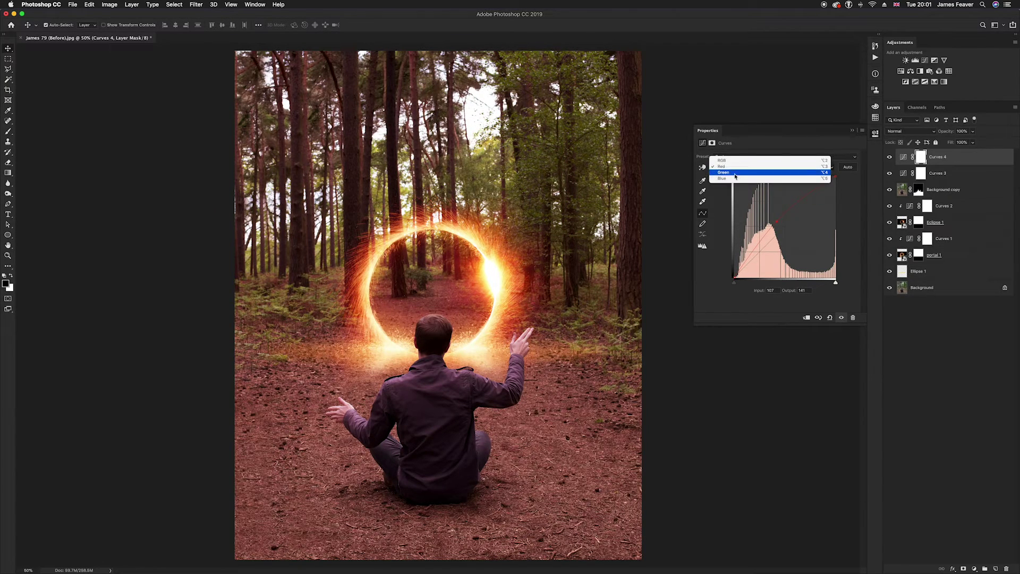
left_click(736, 181)
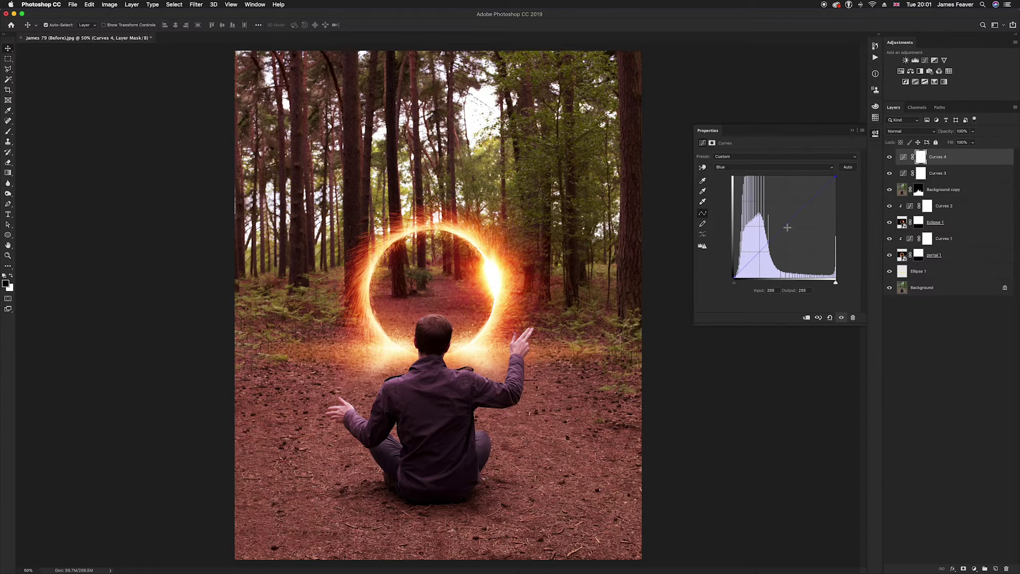
left_click_drag(785, 228, 790, 237)
- Brighten the combined RGB curve with a midpoint at input 106, output 143, and close the adjustment's properties
left_click(731, 166)
left_click(726, 149)
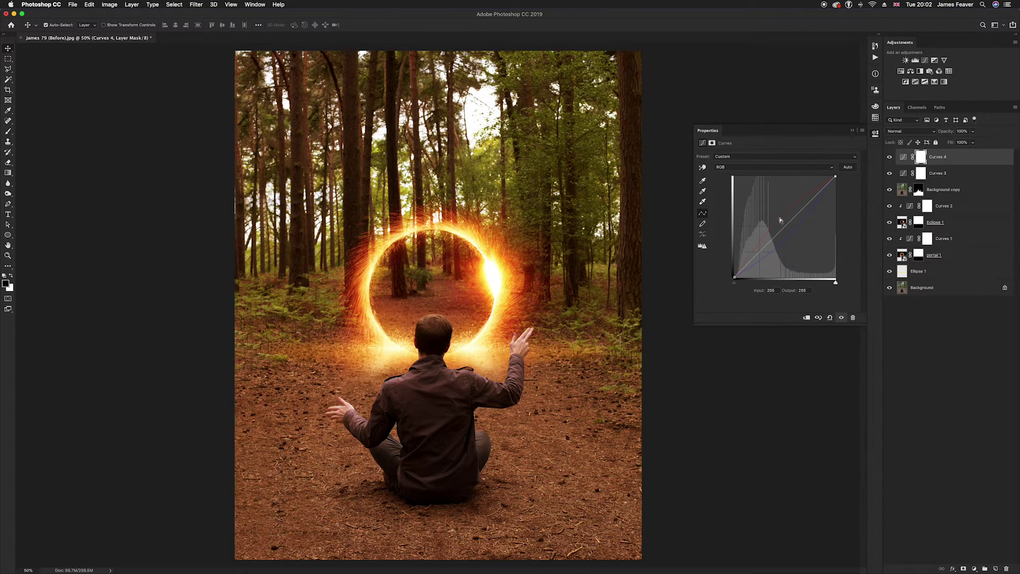
left_click_drag(777, 235, 776, 219)
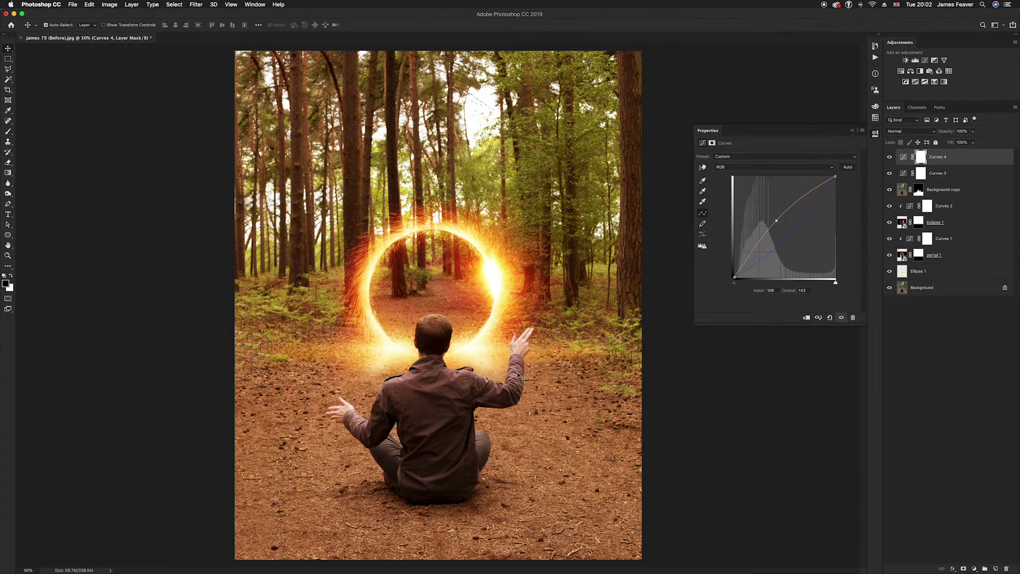
left_click(875, 134)
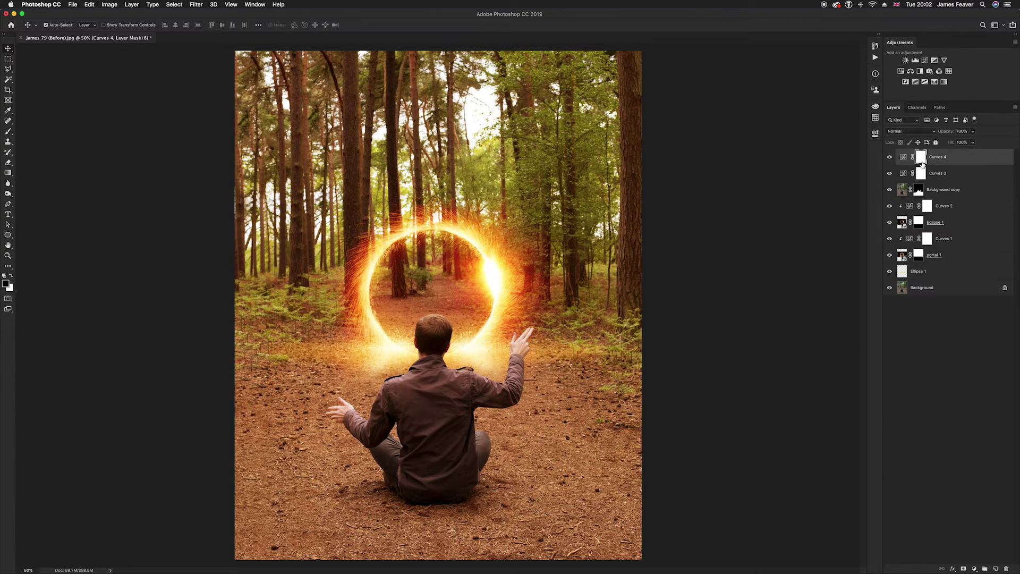
- Invert the Curves 4 layer mask to black and paint white over the tree trunk at the photo's right edge
key("super+i")
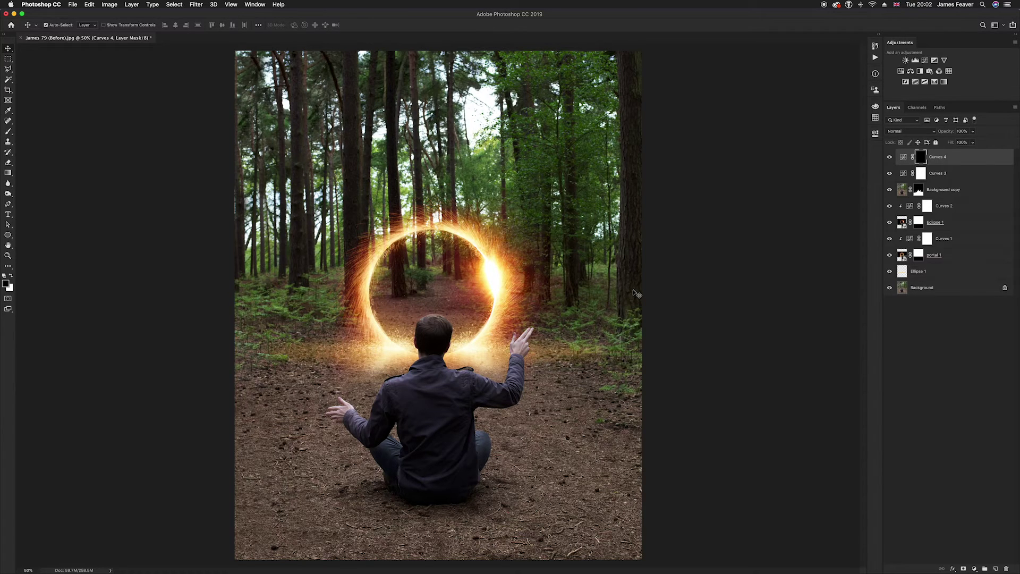
key("b")
scroll(629, 255, "up", 5)
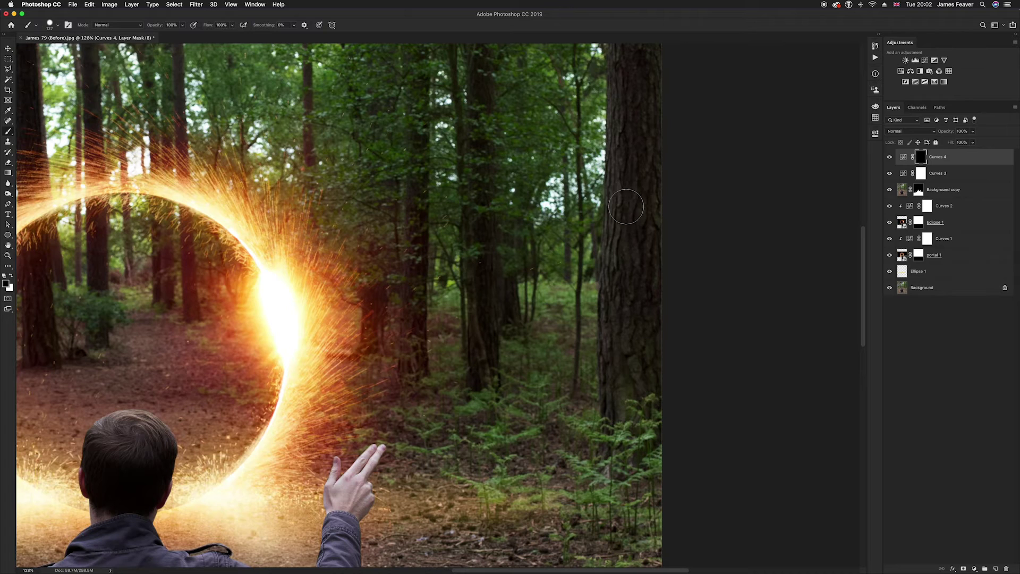
scroll(626, 206, "up", 3)
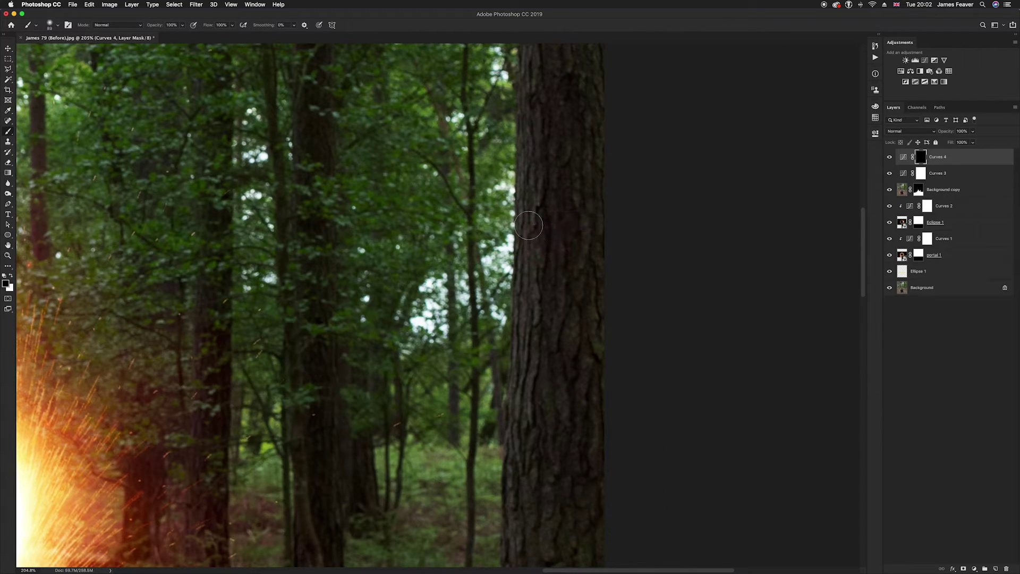
key("x")
left_click_drag(537, 219, 532, 414)
mouse_move(532, 414)
left_mouse_down()
mouse_move(525, 302)
mouse_move(515, 360)
mouse_move(511, 338)
mouse_move(508, 448)
left_mouse_up()
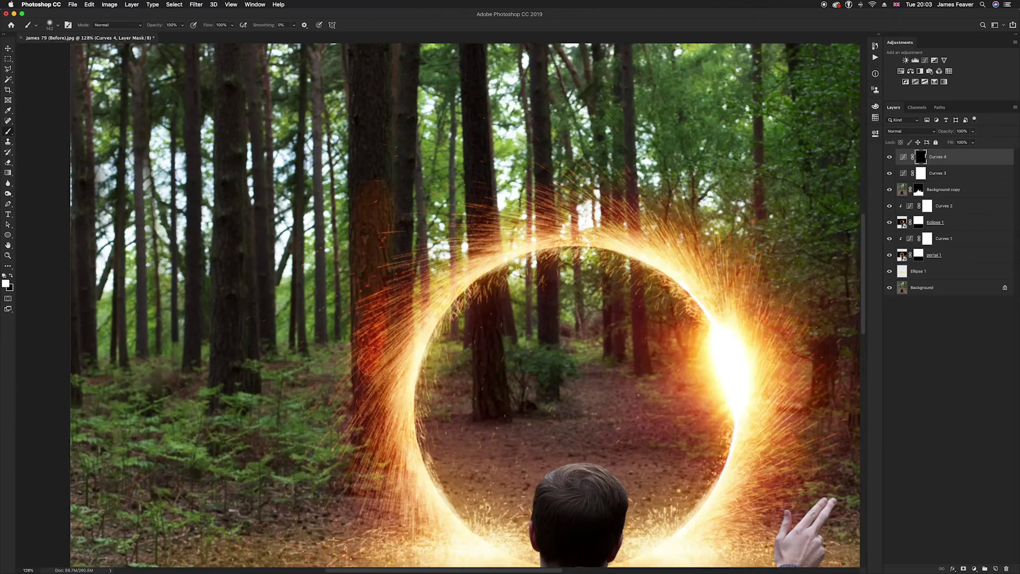
- Paint the orange glow onto the trunk beside the portal's left edge, and move Curves 4 directly above the Background layer
left_click_drag(371, 362, 370, 468)
left_click(904, 181, "alt")
left_click_drag(904, 156, 905, 279)
left_click(905, 181, "alt")
left_click_drag(371, 197, 371, 135)
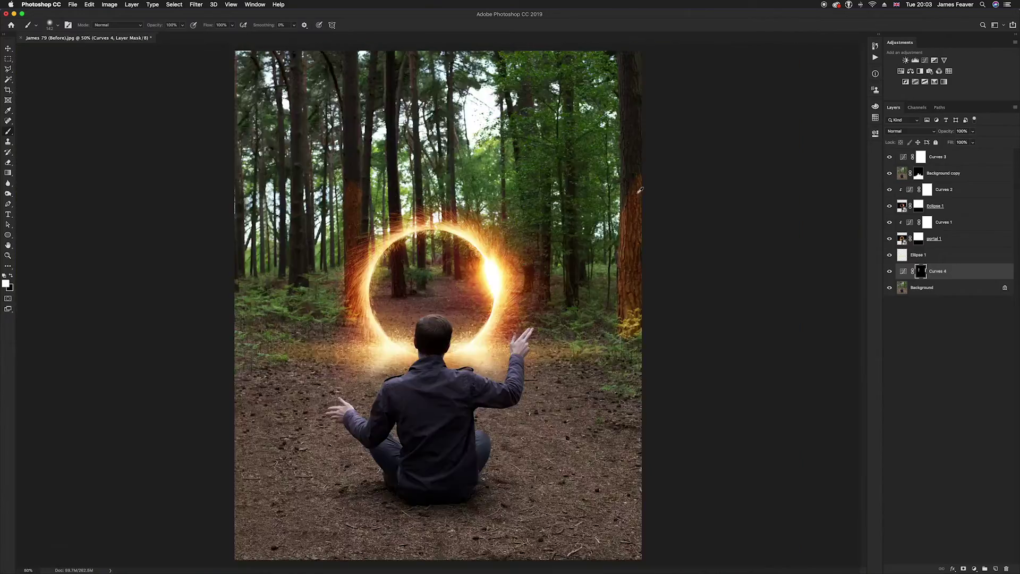
- Touch up the glow on the right-edge trunk, painting black on the Curves 4 mask to clear the tint from the ferns below
scroll(641, 190, "up", 3)
scroll(517, 202, "up", 5)
left_click_drag(510, 239, 505, 133)
key("super+z")
scroll(514, 255, "down", 5)
key("x")
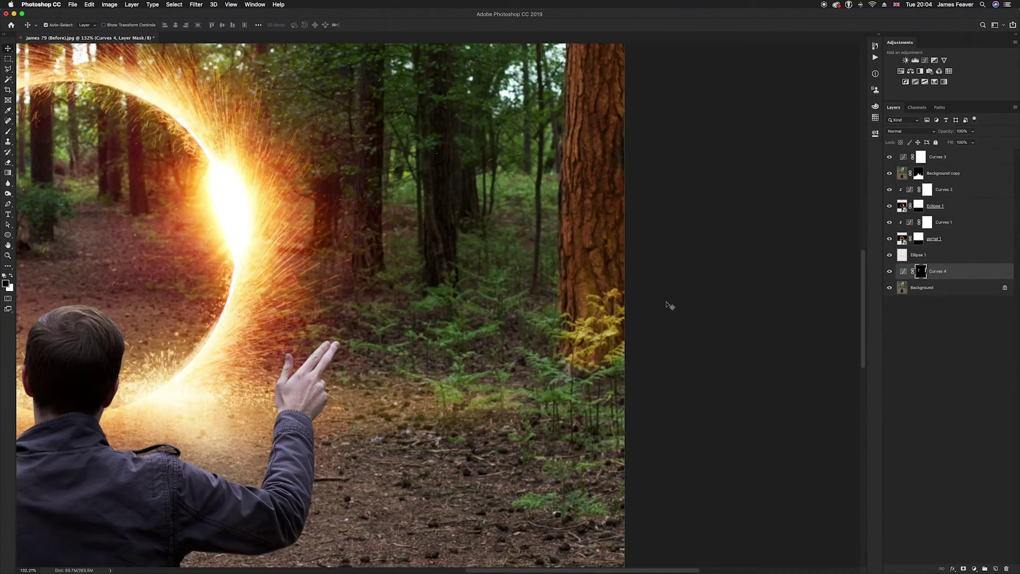
key("b")
scroll(627, 324, "up", 3)
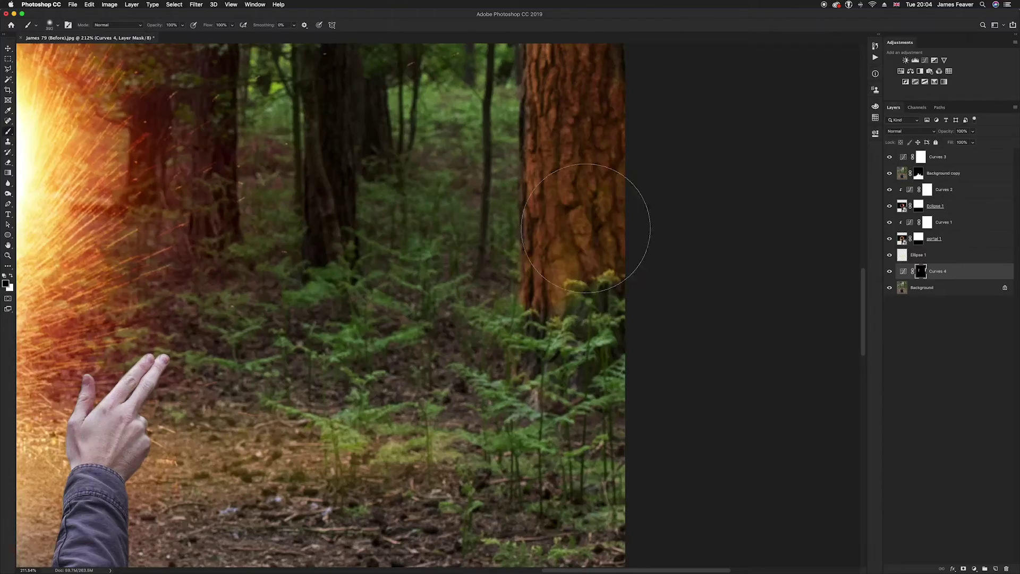
- Paint white with a large soft brush on the Curves 4 mask over the ferns and ground beneath the right-edge tree
key("x")
scroll(429, 310, "down", 6)
left_click_drag(526, 410, 829, 390)
left_click_drag(660, 131, 528, 160)
key("g")
key("x")
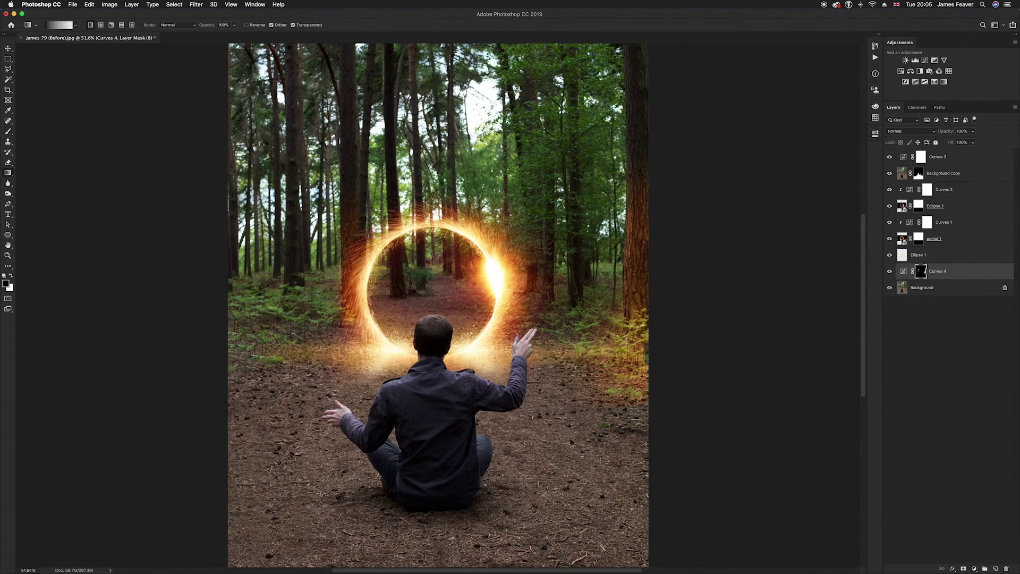
left_click_drag(617, 375, 618, 433)
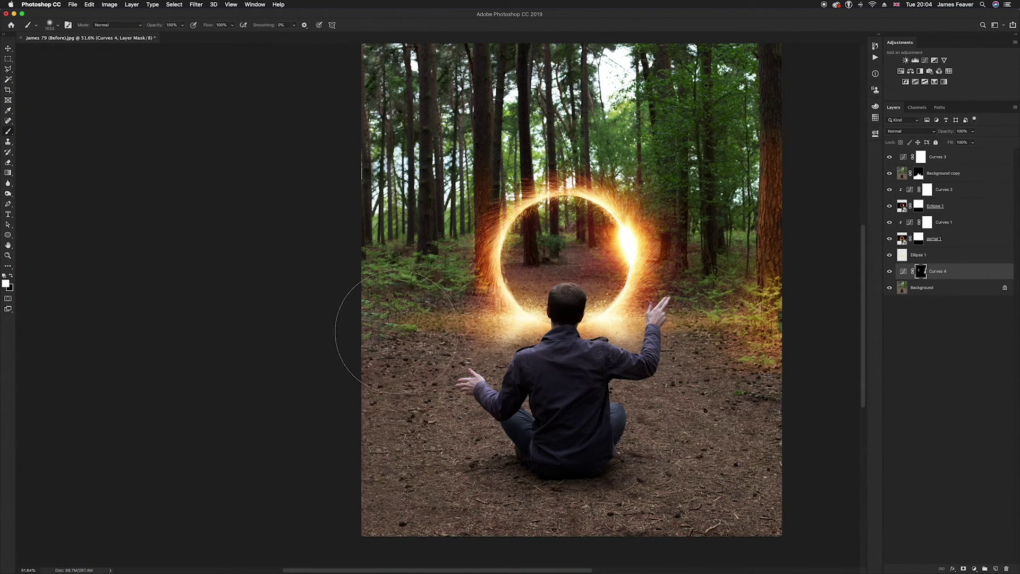
left_click_drag(676, 315, 631, 314)
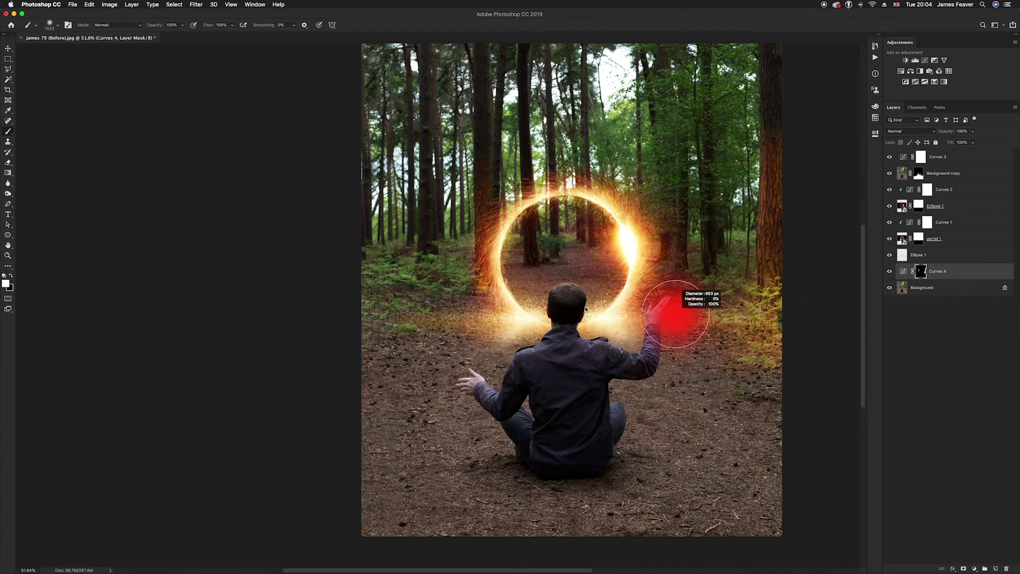
scroll(678, 325, "down", 4)
scroll(576, 334, "up", 4)
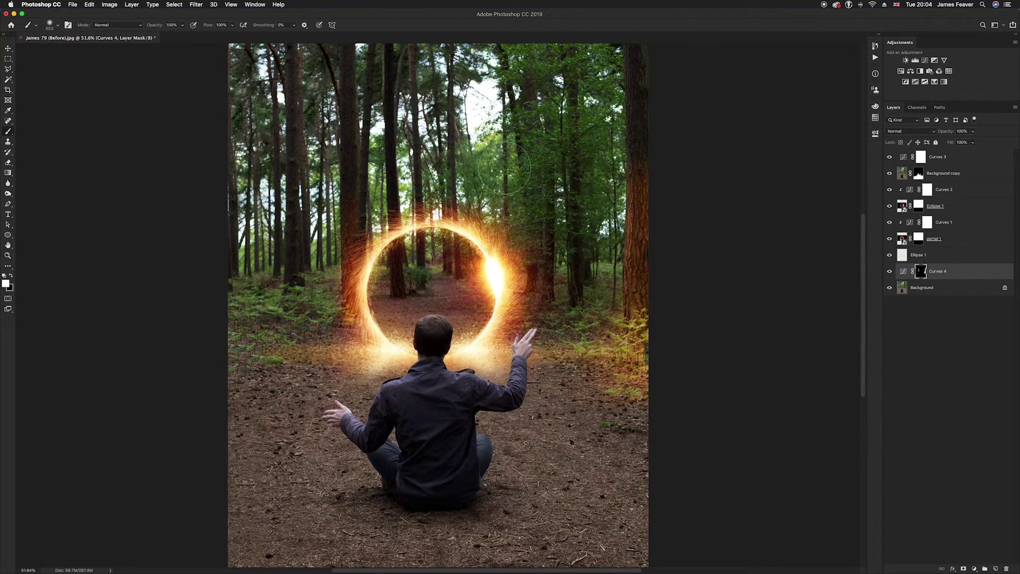
- Try a white gradient on the Curves 4 mask downward over the upper forest, and undo it
key("g")
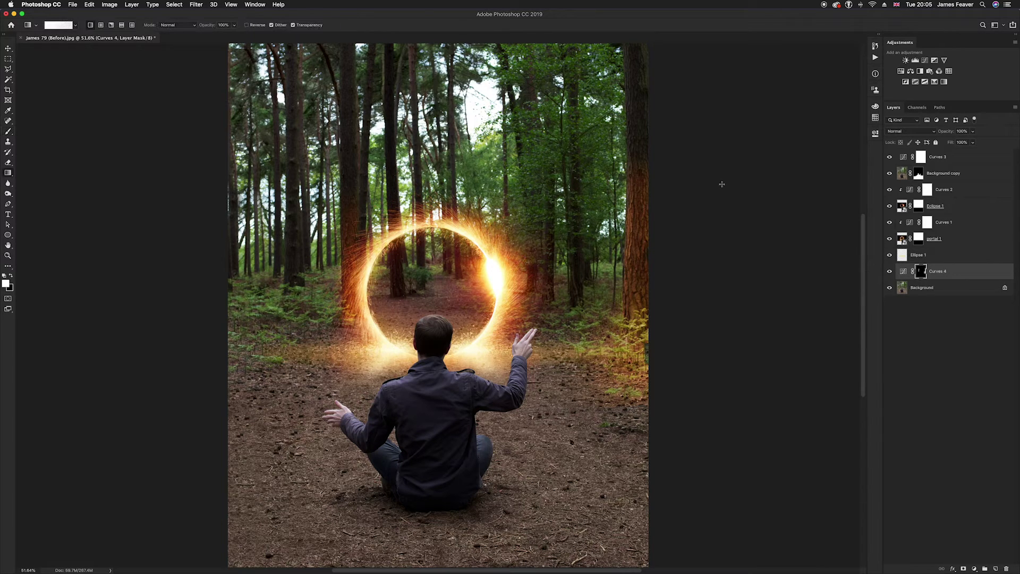
left_click_drag(626, 141, 631, 239)
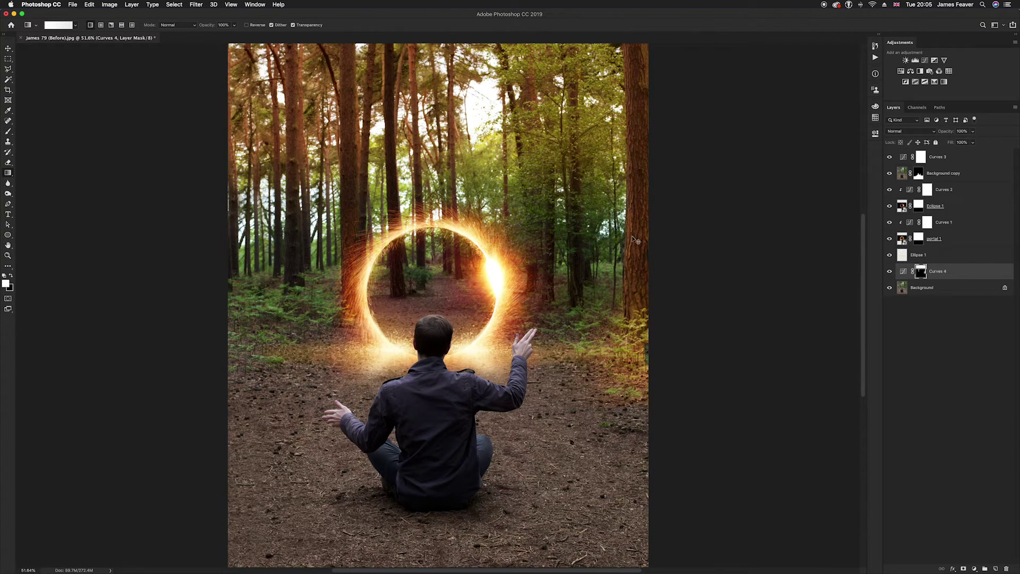
key("super+z")
- Fade the yellow tint off the ground and lower ferns at the photo's right side with black gradients on the Curves 4 mask
key("x")
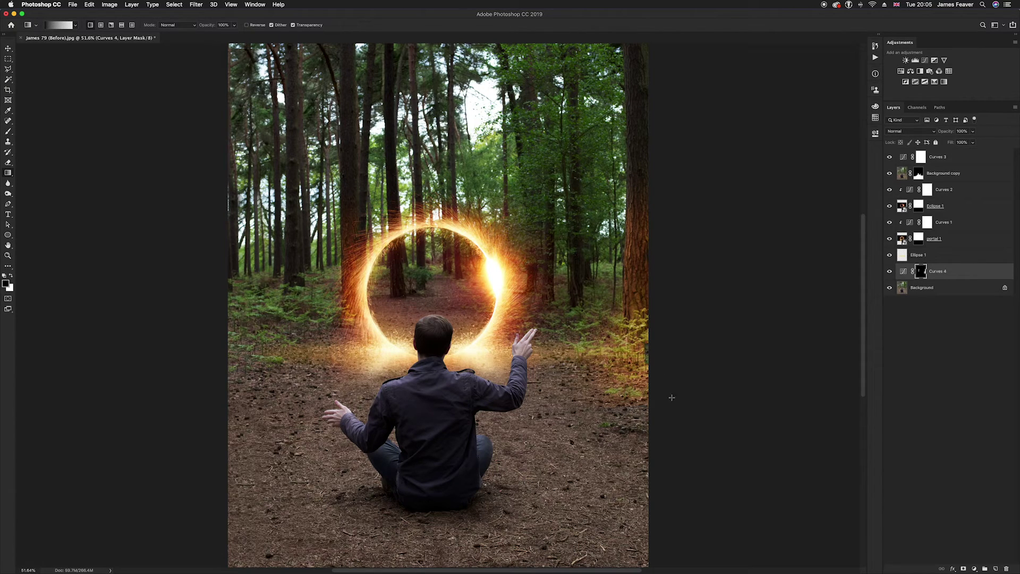
left_click_drag(626, 452, 626, 360)
left_click_drag(626, 433, 626, 346)
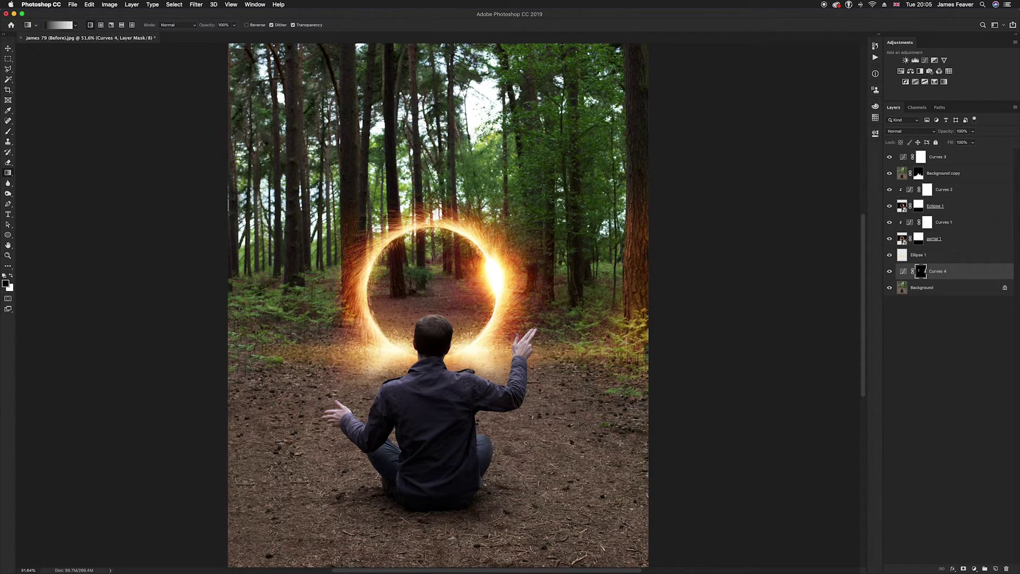
left_click_drag(620, 458, 620, 371)
left_click_drag(614, 310, 622, 317)
key("b")
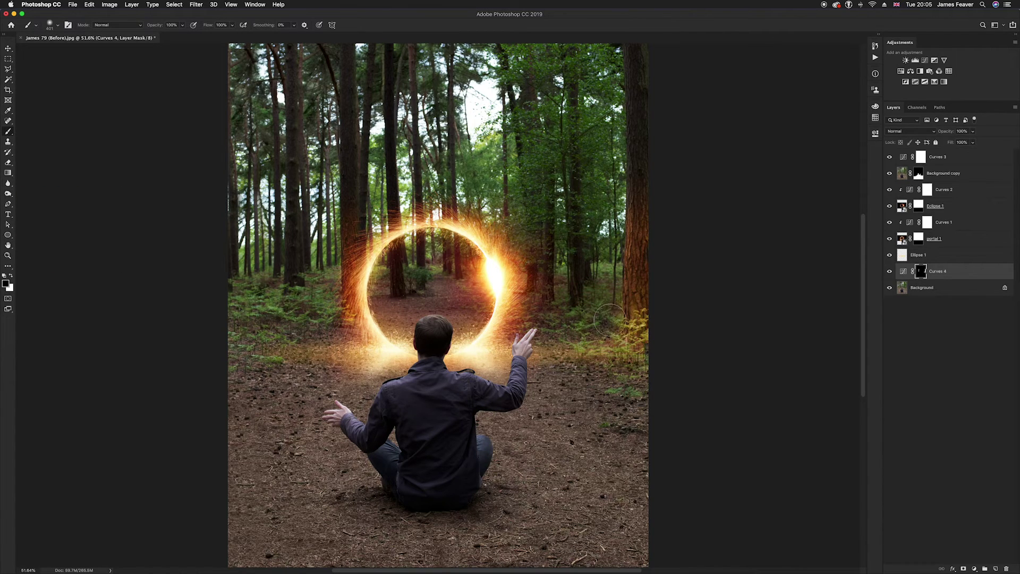
scroll(738, 433, "down", 3)
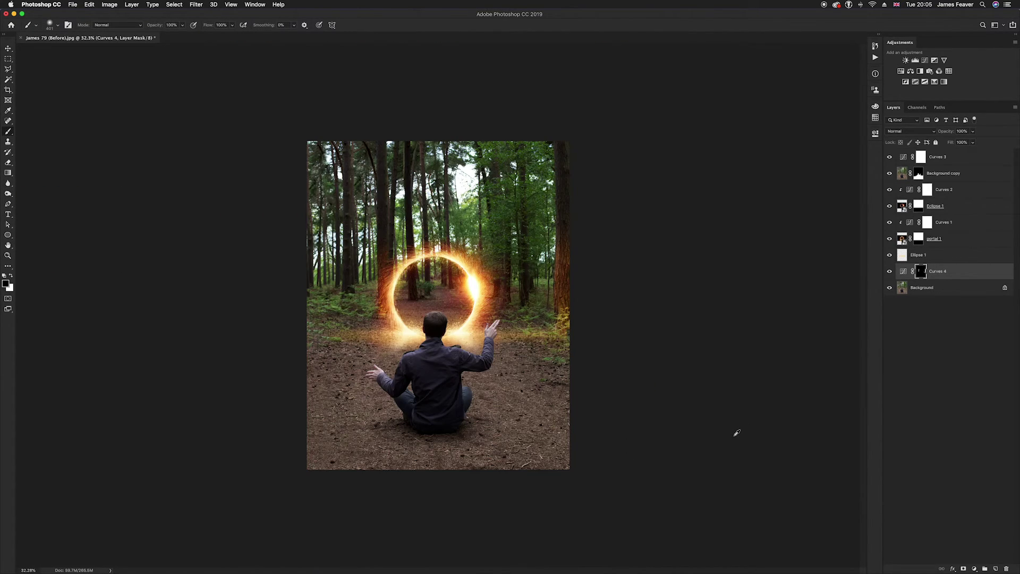
scroll(407, 292, "up", 3)
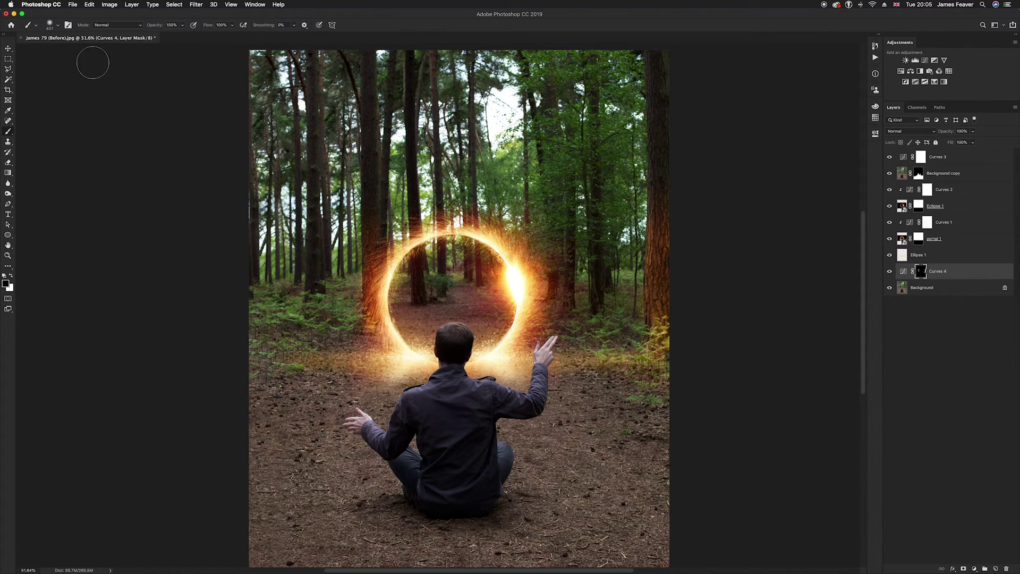
left_click(8, 48)
left_click(112, 141)
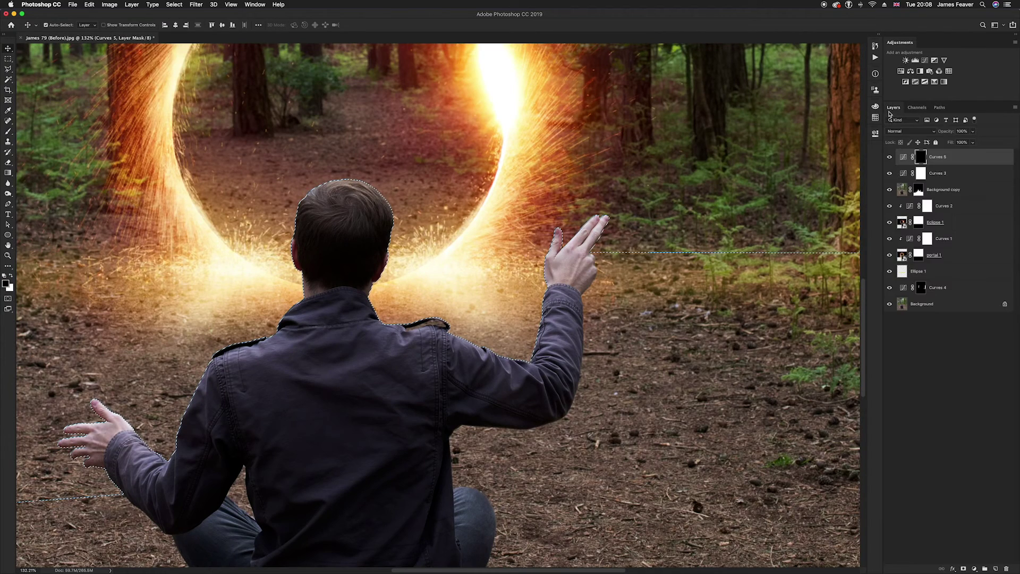
- Paint white with a soft brush on the Curves 5 mask along the man's hands, sleeves, shoulders and hair to add warm rim light
key("b")
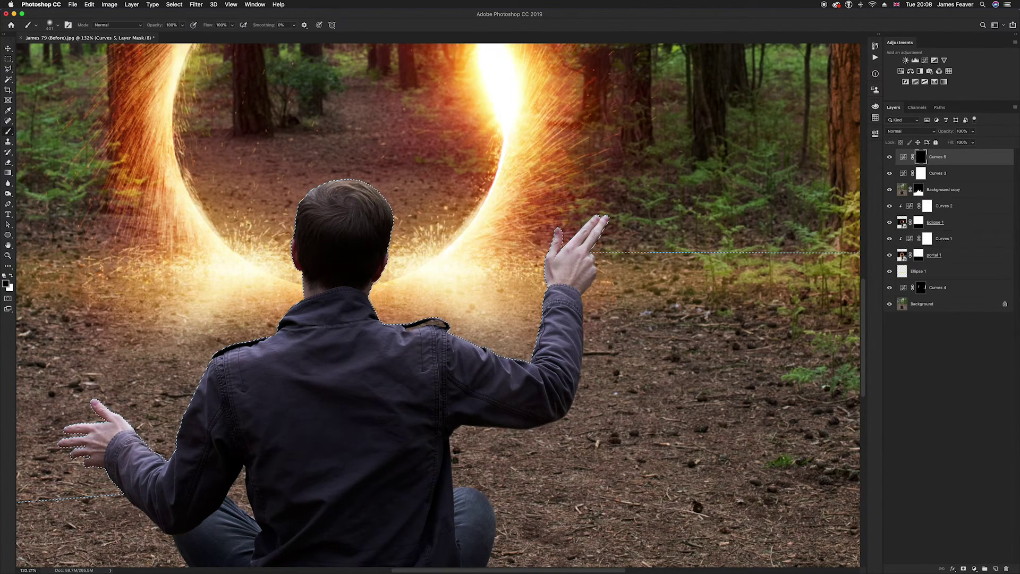
scroll(553, 240, "up", 3)
left_click_drag(575, 232, 484, 237)
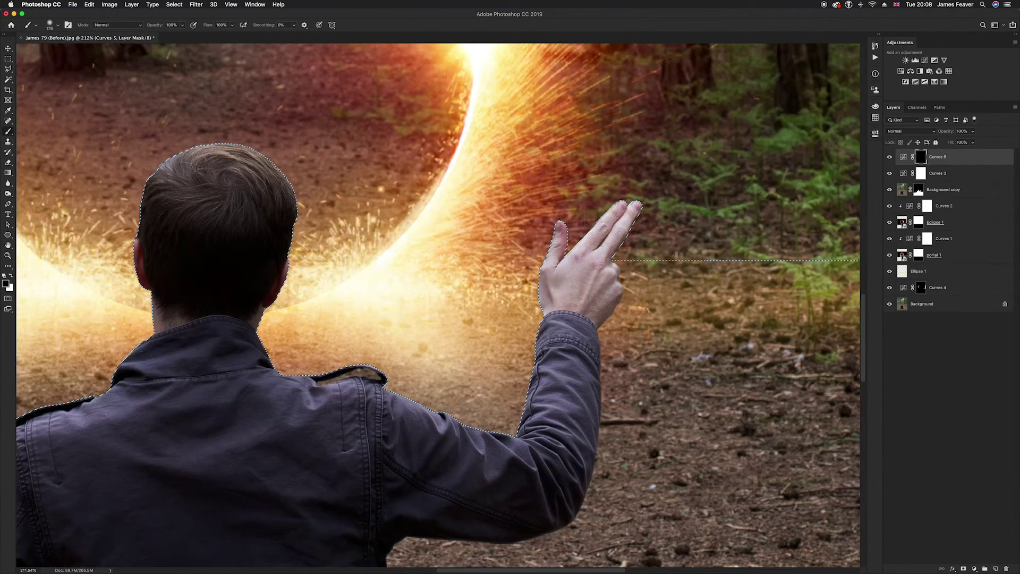
key("x")
left_click(618, 213)
mouse_move(579, 234)
left_mouse_down()
mouse_move(531, 306)
mouse_move(502, 422)
mouse_move(476, 432)
mouse_move(298, 375)
mouse_move(287, 319)
mouse_move(241, 282)
mouse_move(262, 278)
mouse_move(152, 266)
left_mouse_up()
left_click_drag(151, 261, 357, 173)
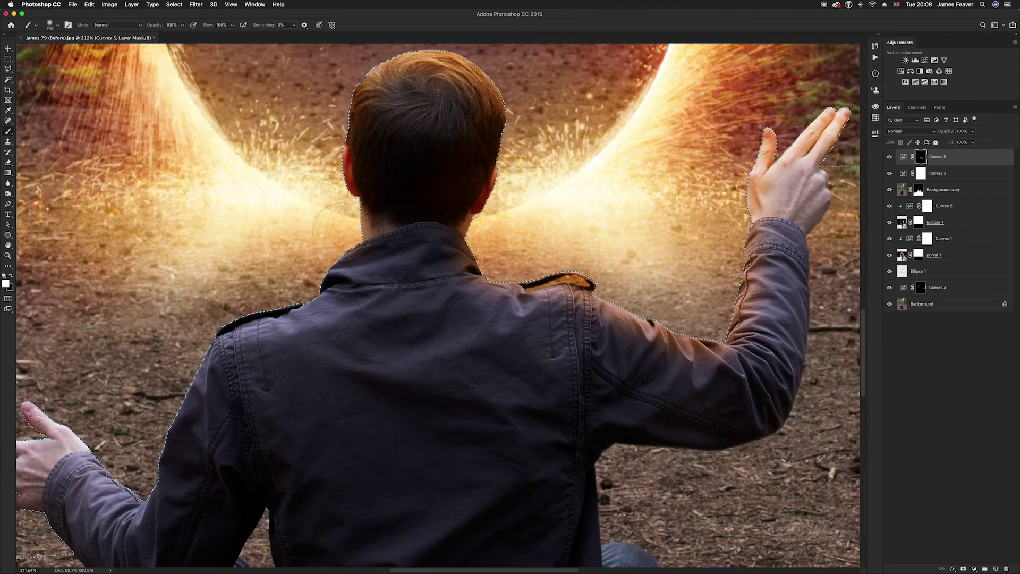
left_click_drag(353, 241, 226, 335)
mouse_move(152, 352)
left_mouse_down()
mouse_move(330, 230)
mouse_move(223, 330)
mouse_move(176, 452)
left_mouse_up()
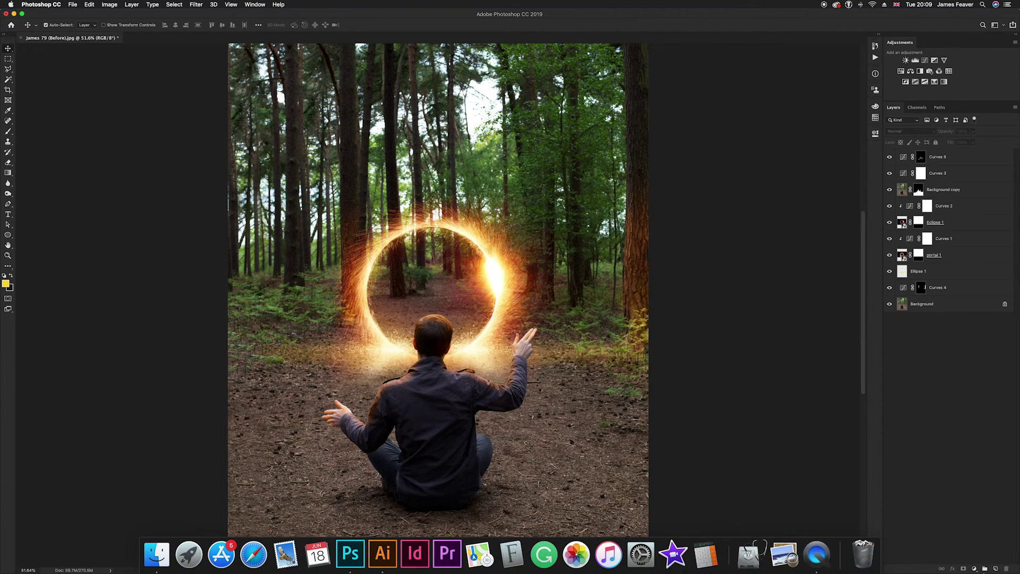
- Add a Color Lookup adjustment layer above all layers and set its 3D LUT file to FallColors.look
left_click(975, 568)
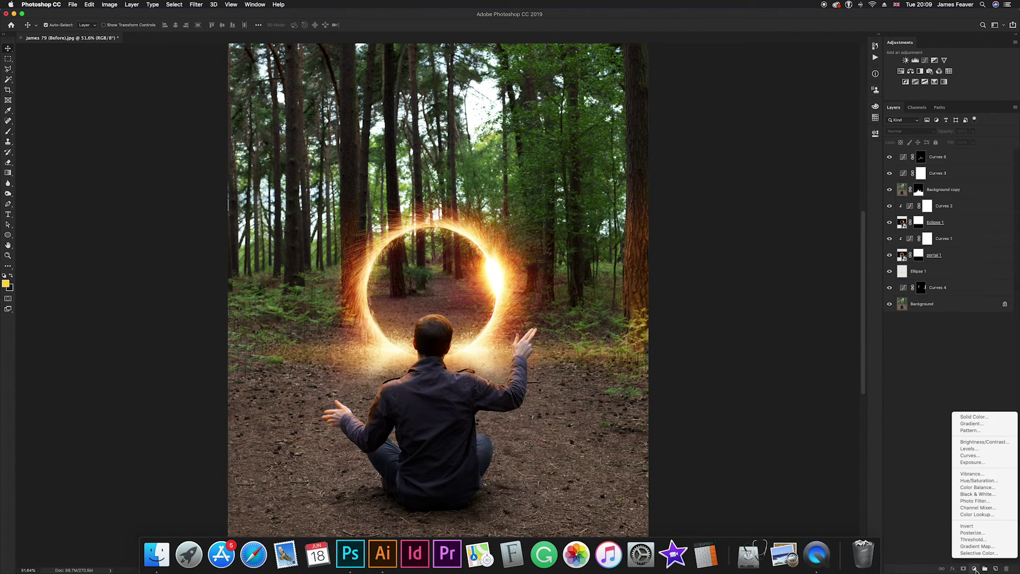
left_click(970, 516)
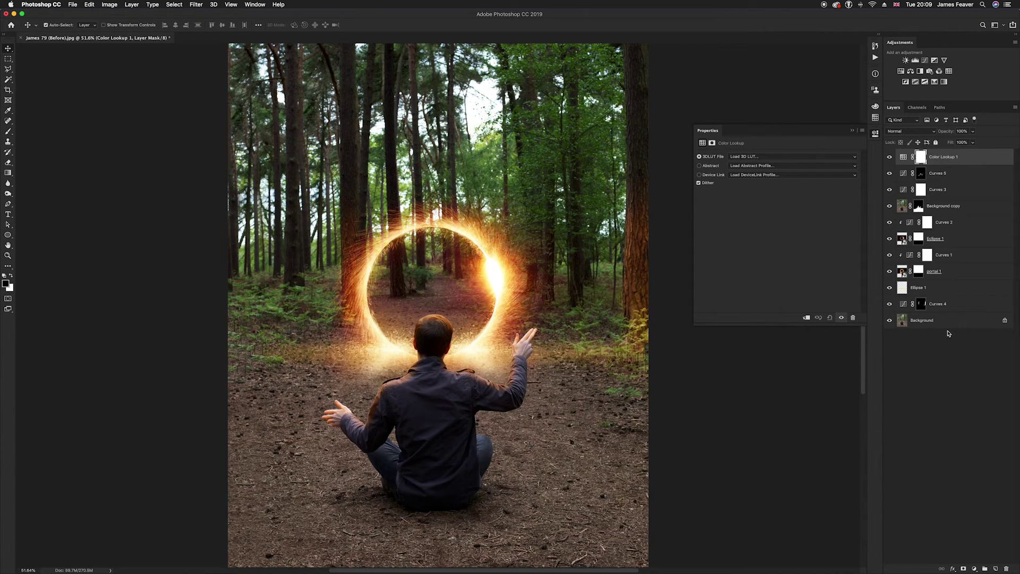
left_click(793, 158)
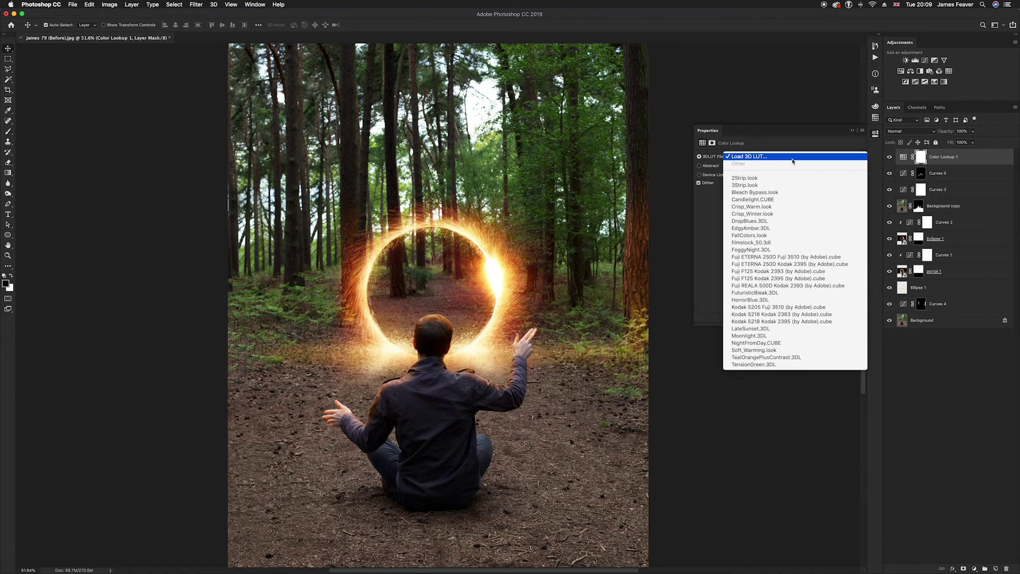
left_click(740, 237)
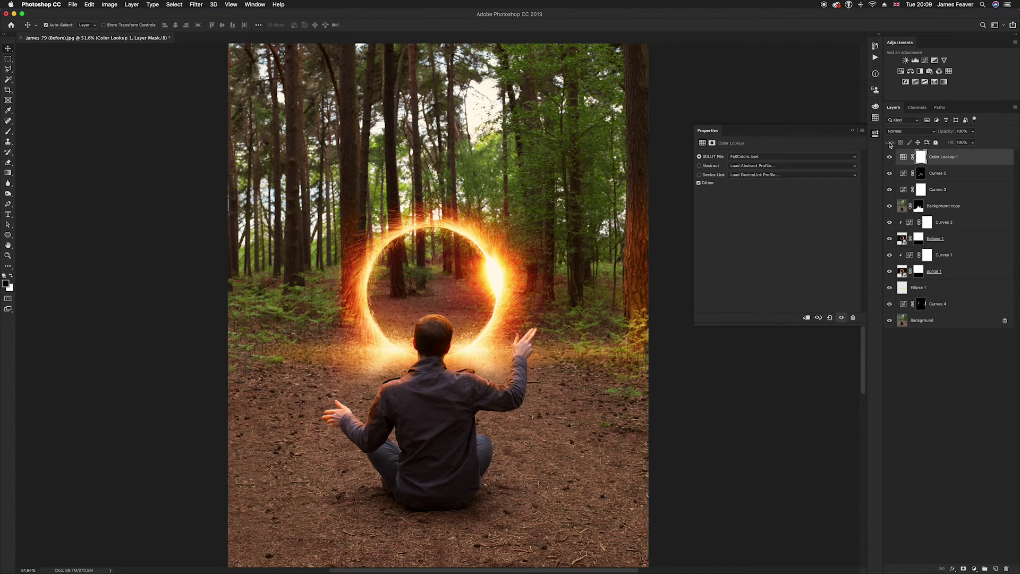
- Lower the Color Lookup layer's opacity to 60% and deselect the layer
left_click(875, 133)
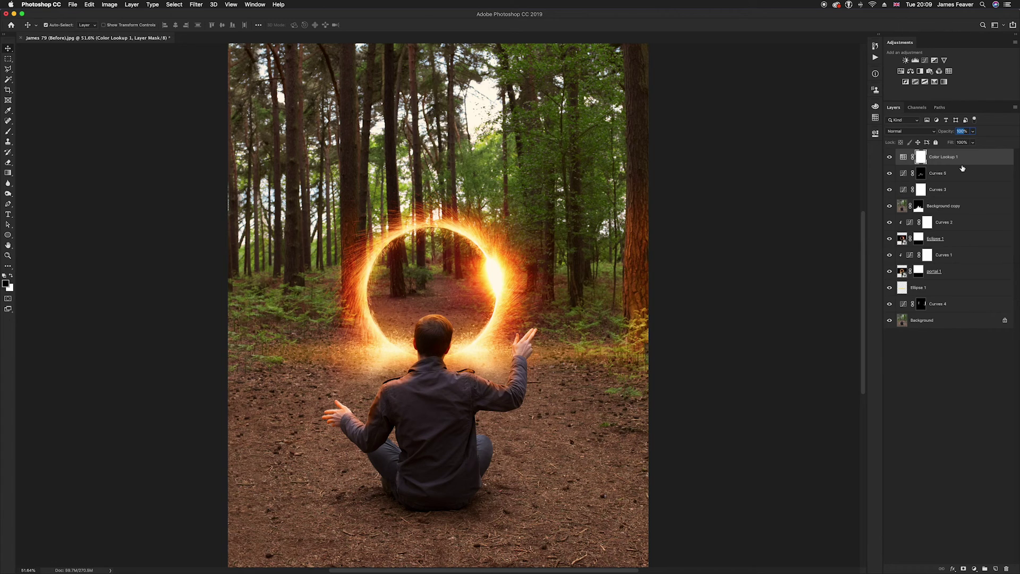
type("60")
key("Return")
left_click(162, 232)
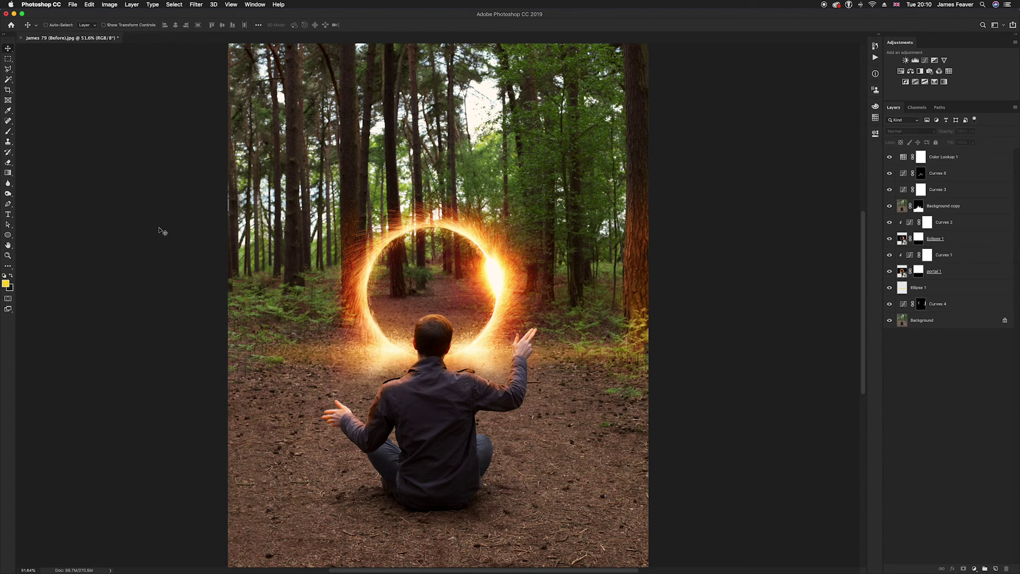
key("super+minus")
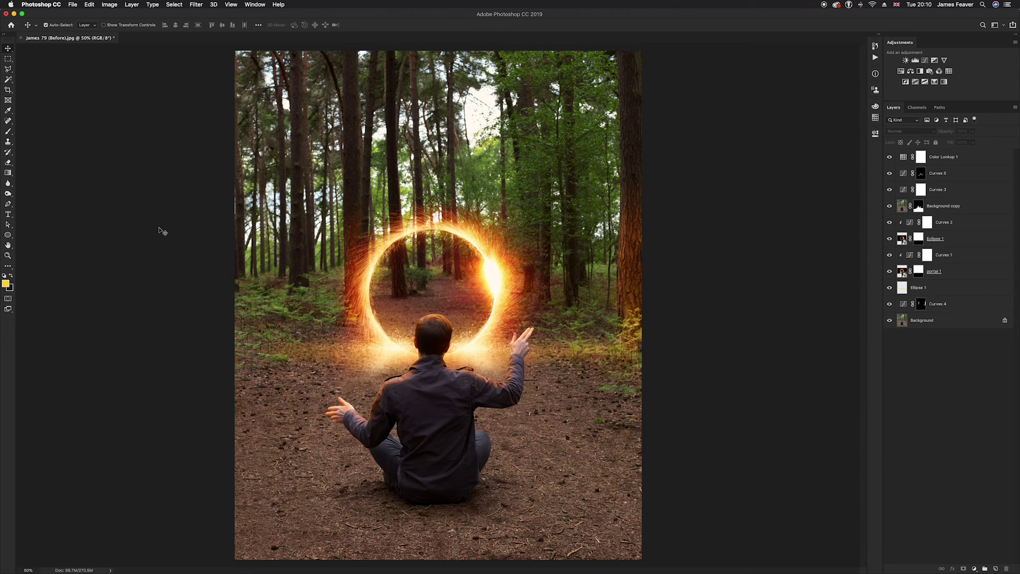